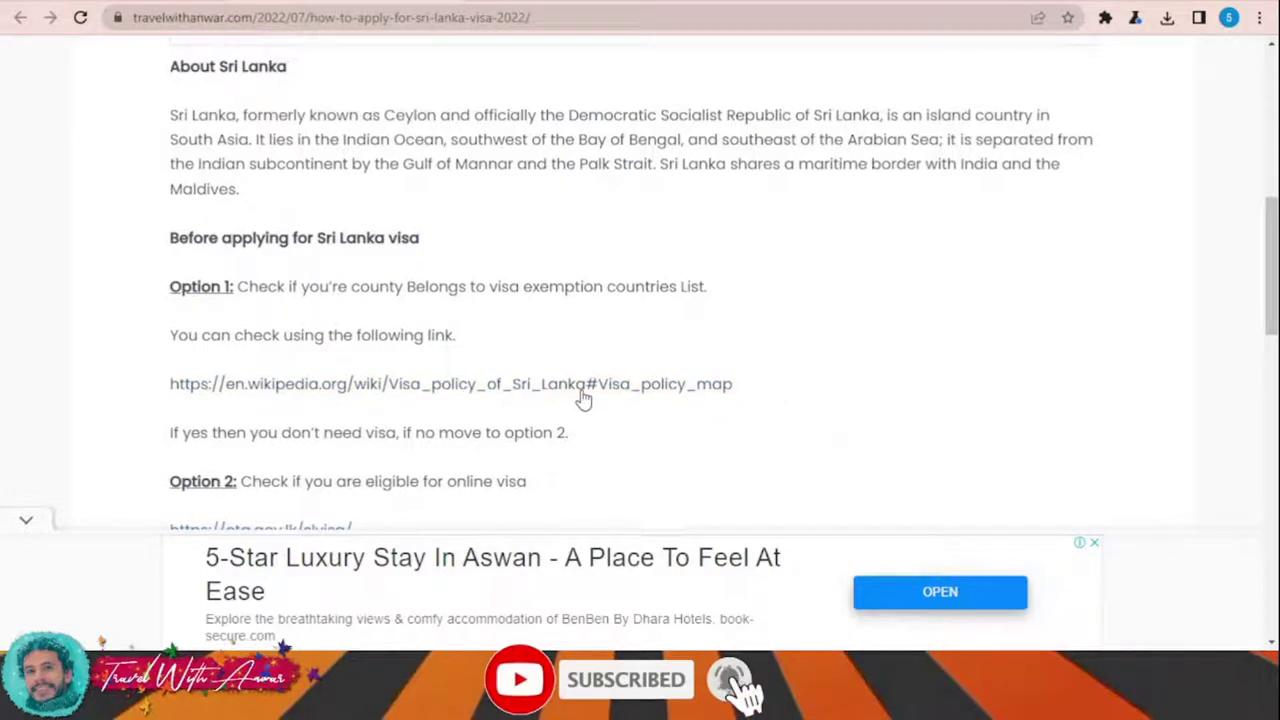
Step: Follow the blog's Visa_policy_of_Sri_Lanka link, which lands on the eta.gov.lk ETA site
click(450, 383)
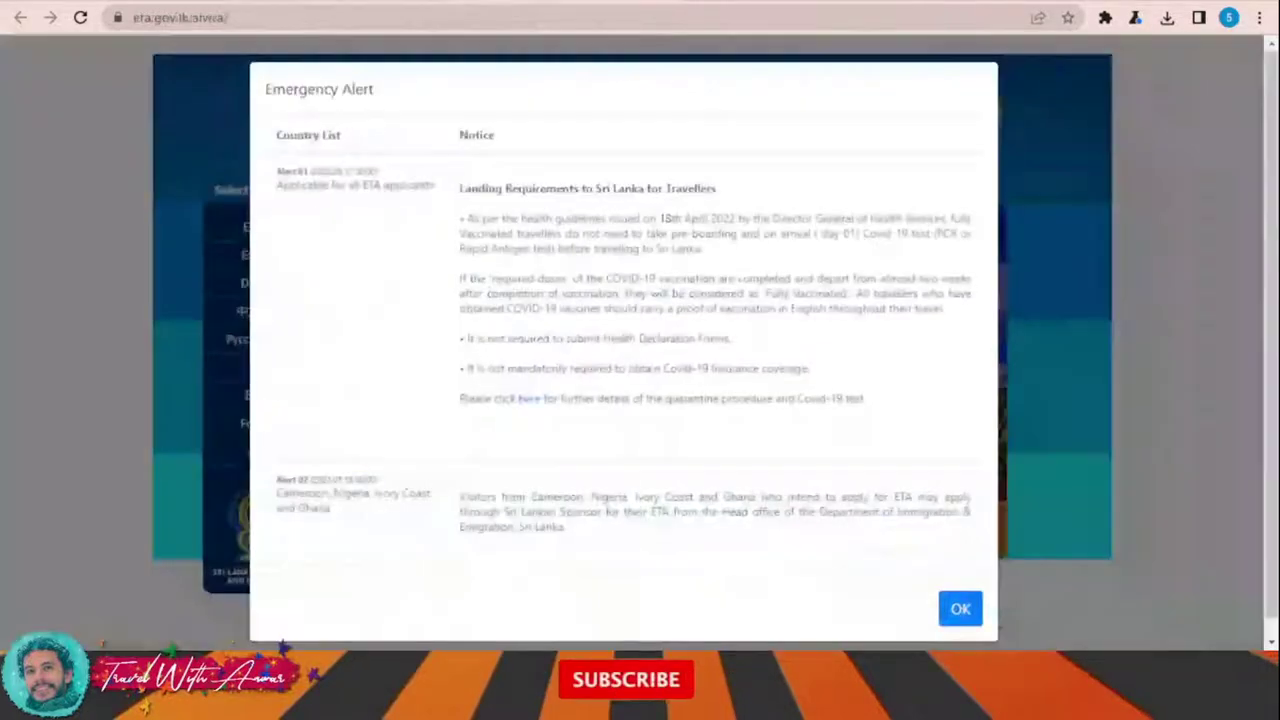
Step: Dismiss the Emergency Alert and switch the ETA site to English
click(960, 610)
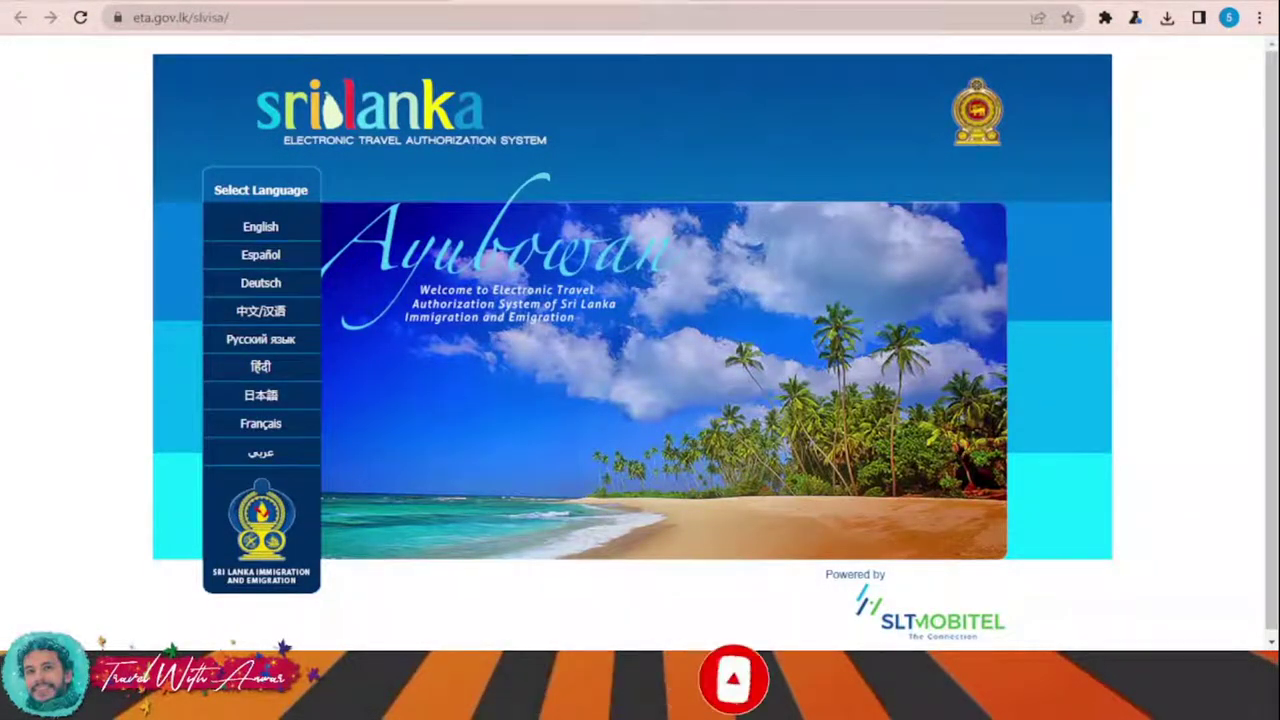
scroll(814, 520, down, 1)
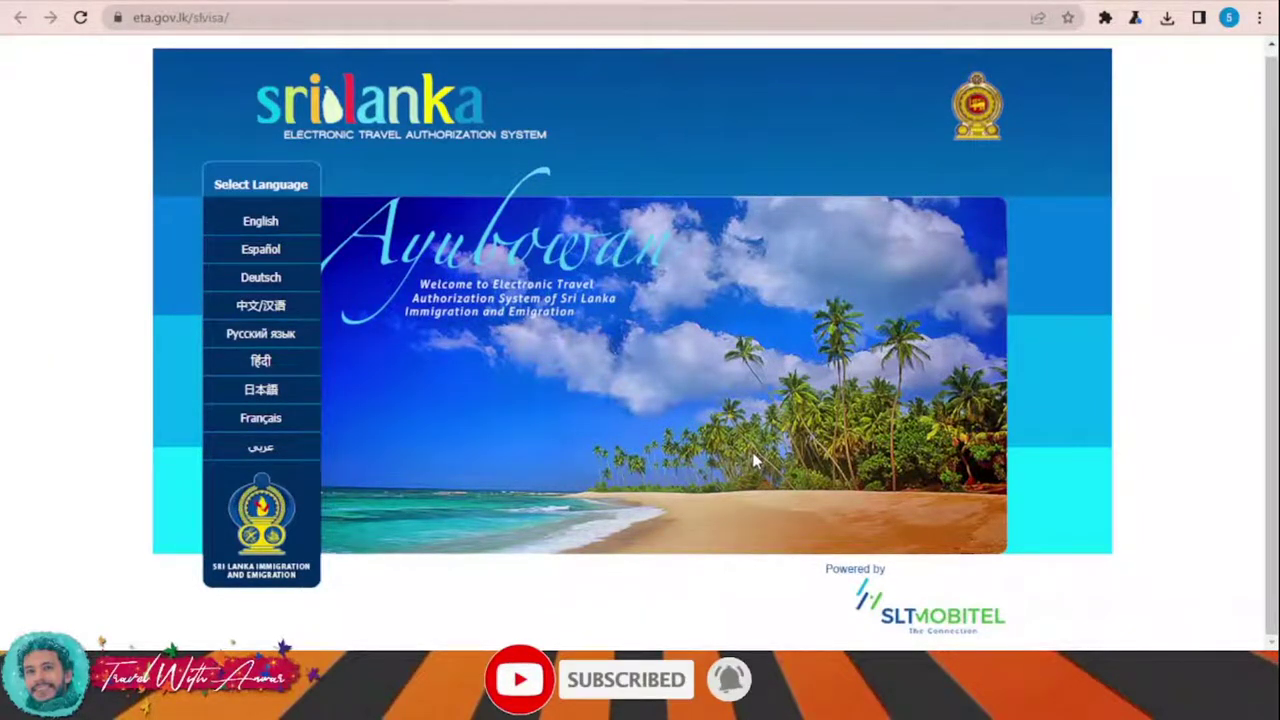
click(259, 222)
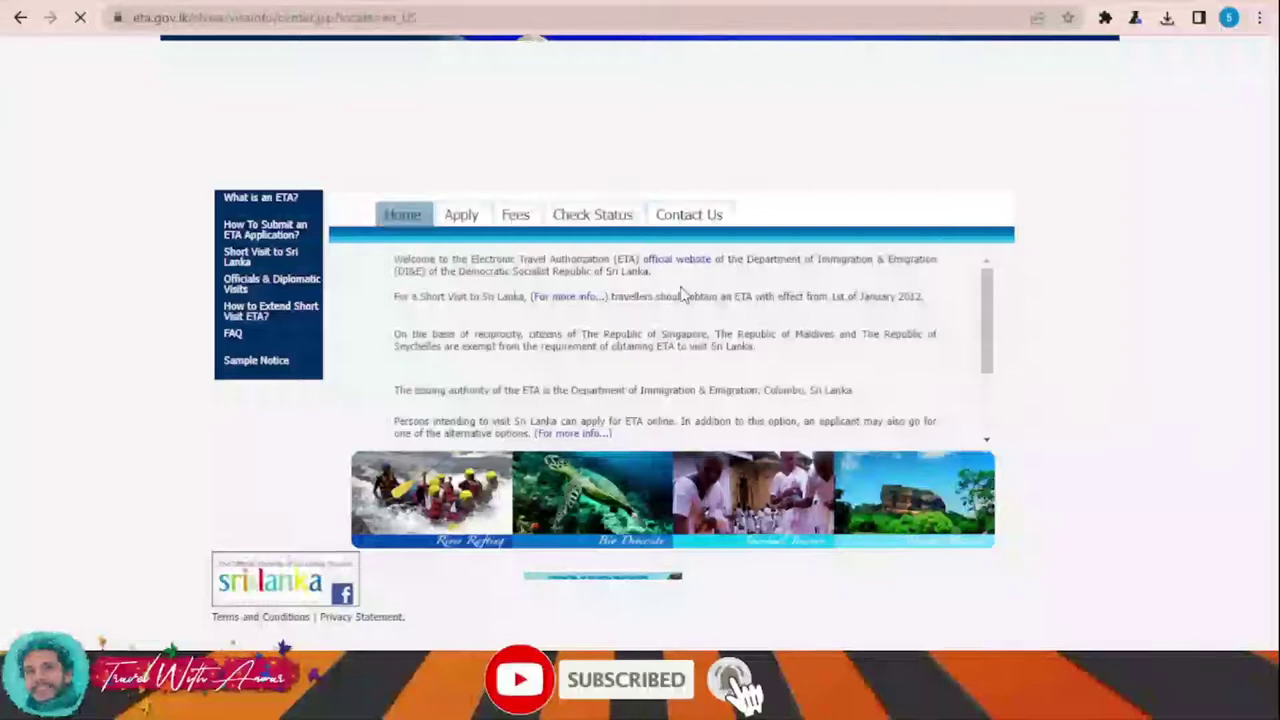
scroll(818, 350, down, 2)
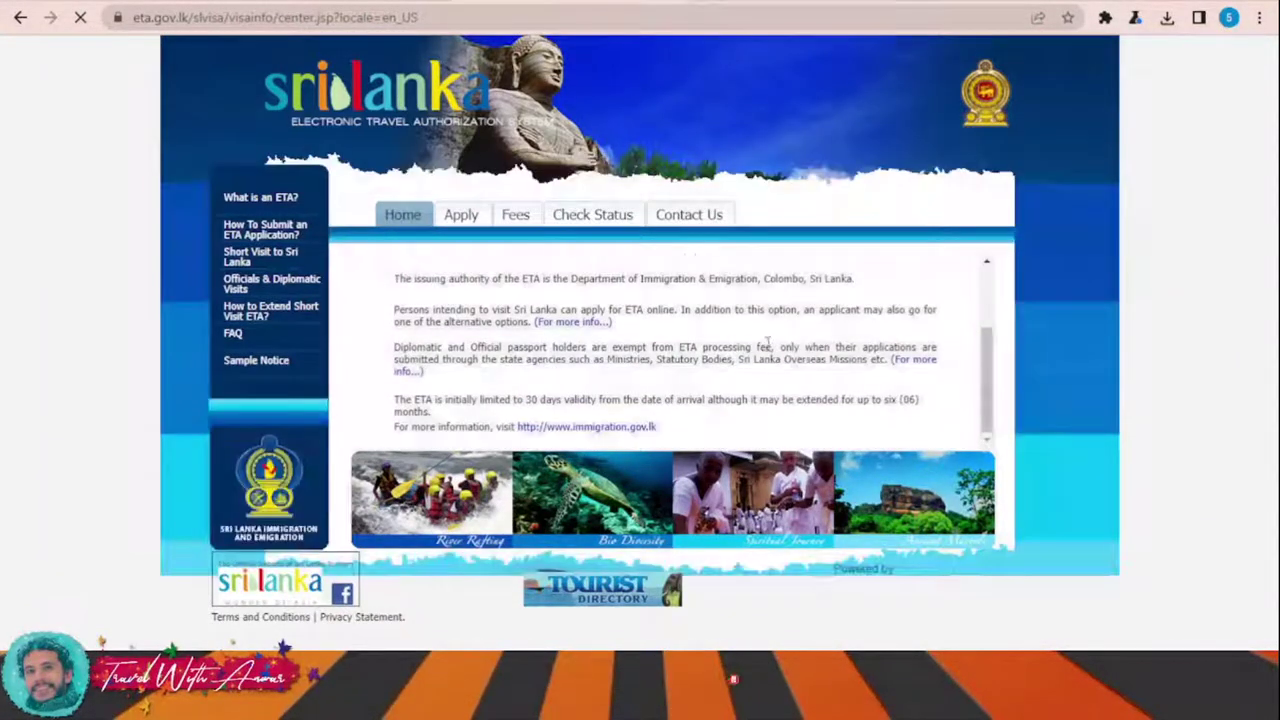
scroll(763, 349, up, 2)
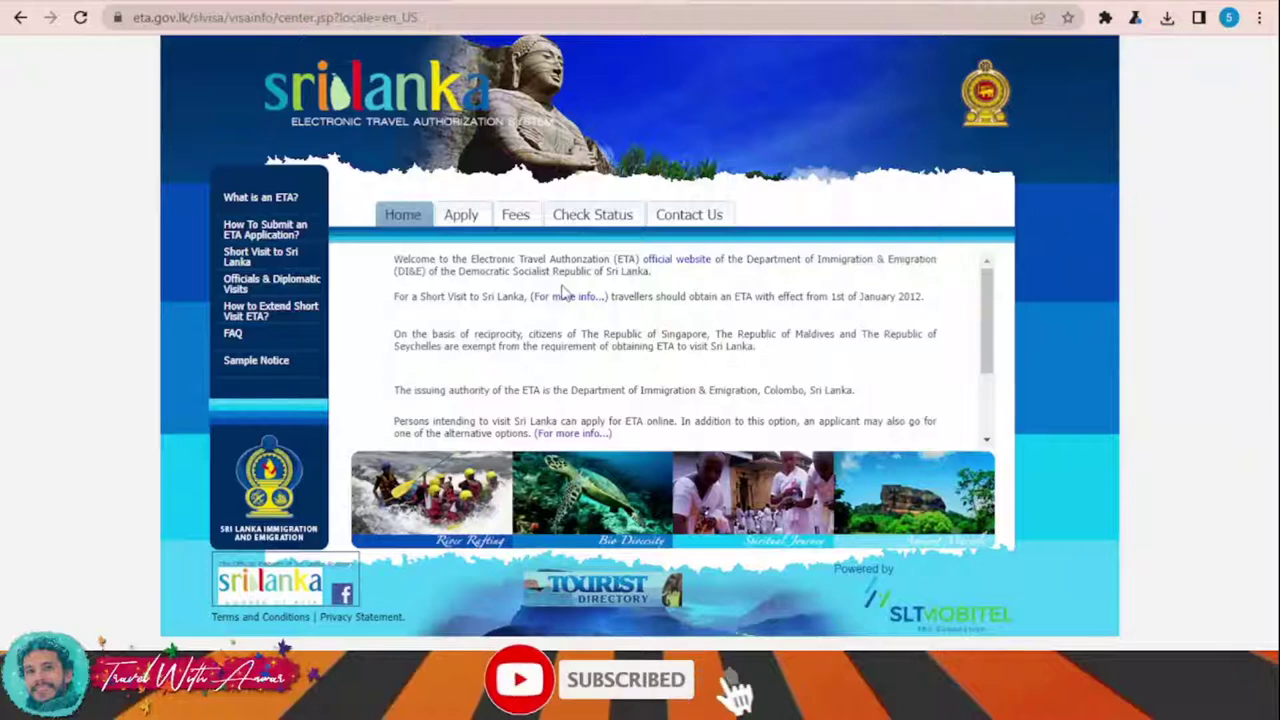
scroll(563, 288, down, 2)
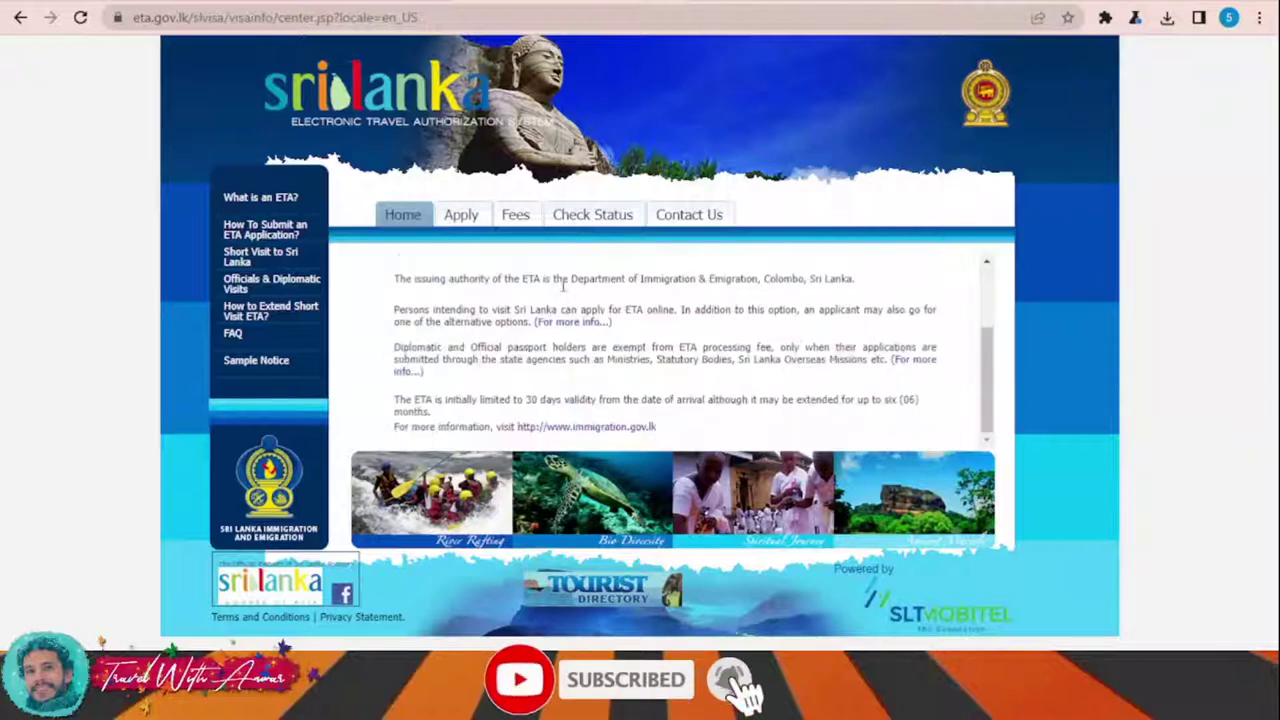
Step: Agree to the ETA terms and conditions and choose Tourist ETA for an individual
click(460, 218)
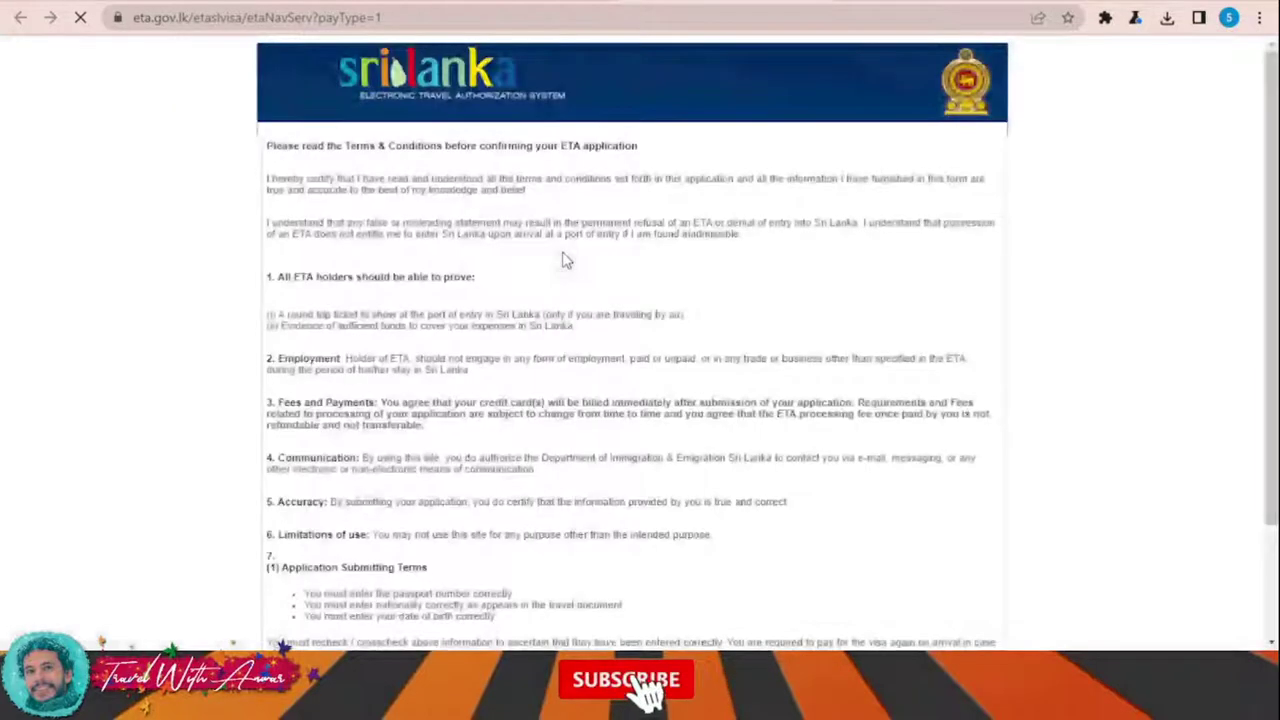
scroll(563, 260, down, 3)
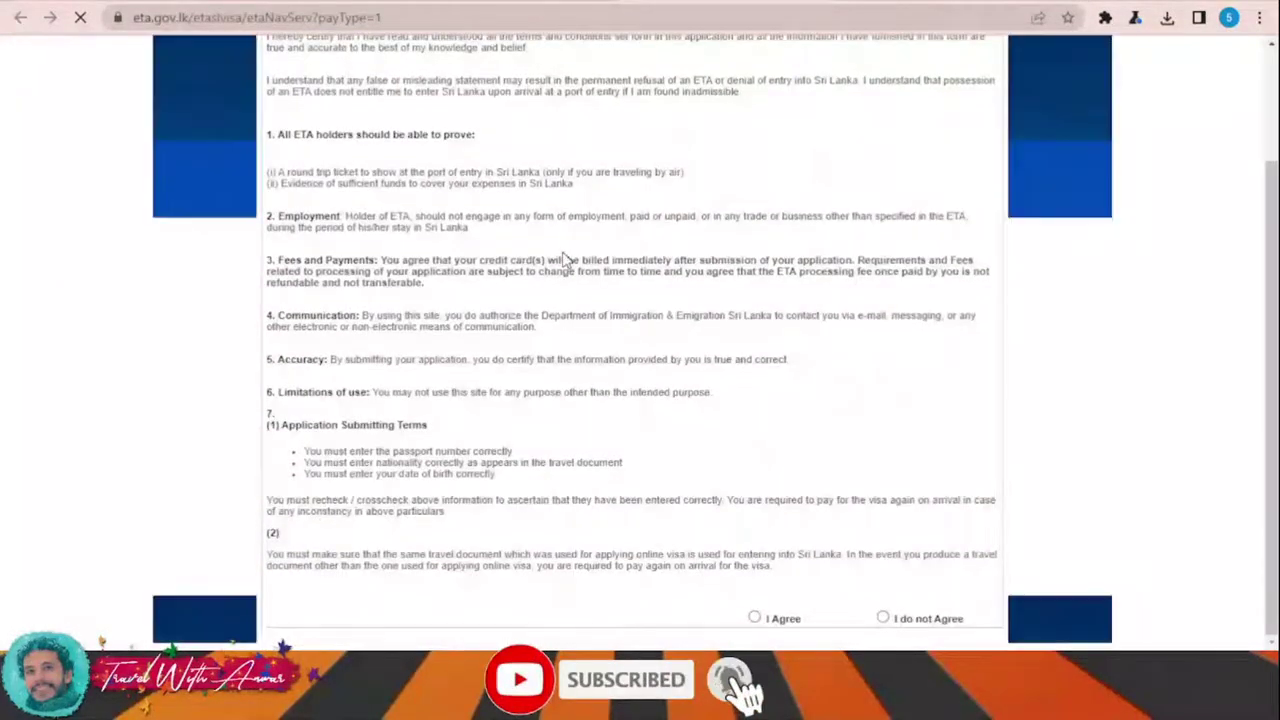
scroll(563, 305, up, 3)
scroll(563, 305, down, 3)
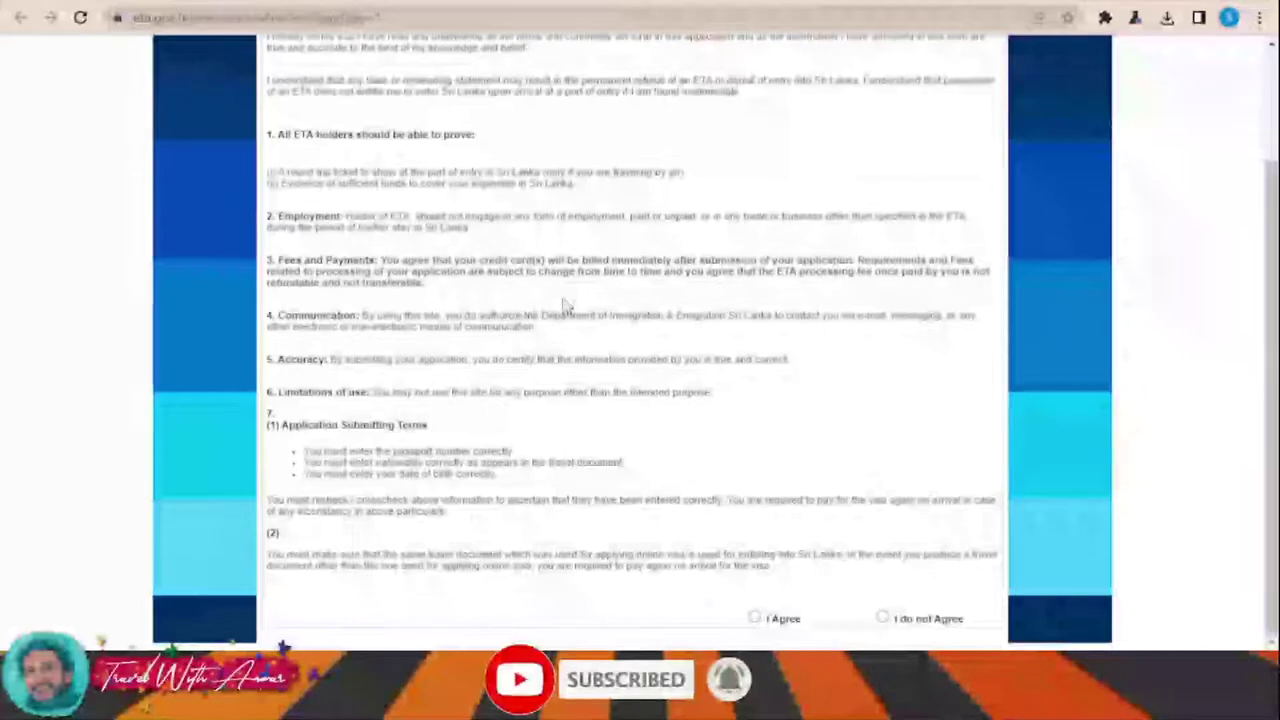
click(754, 617)
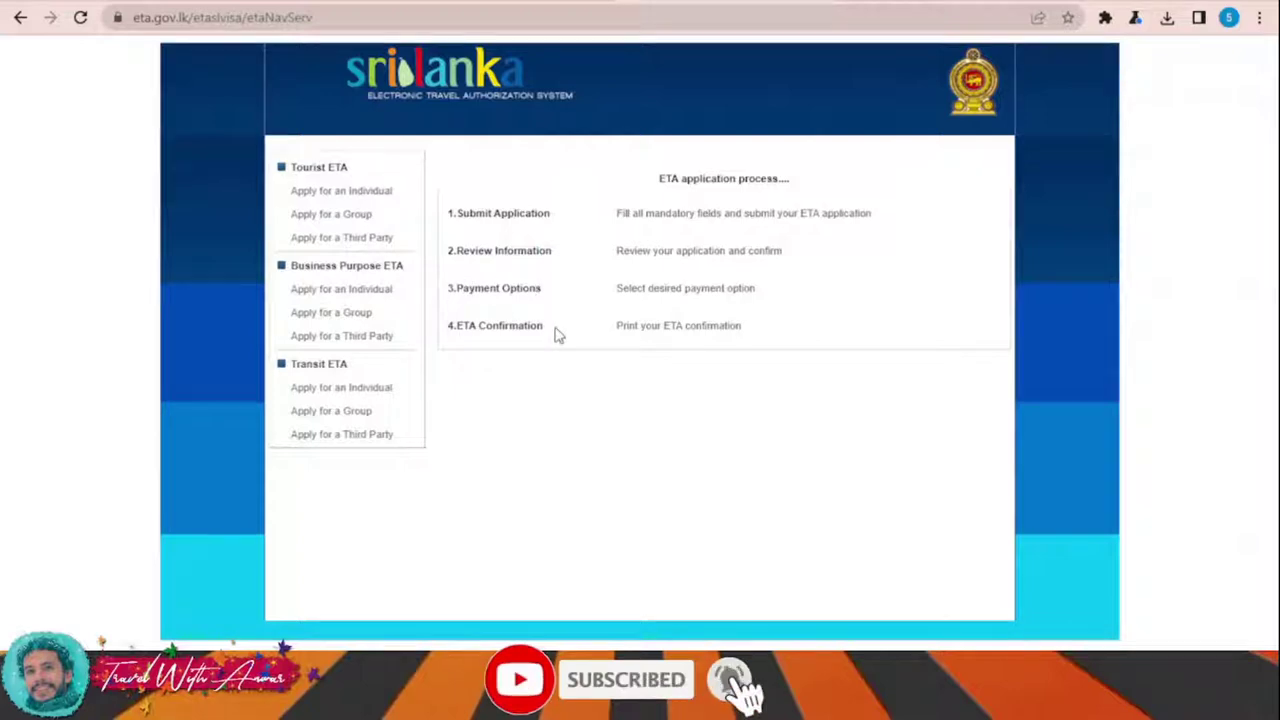
click(351, 191)
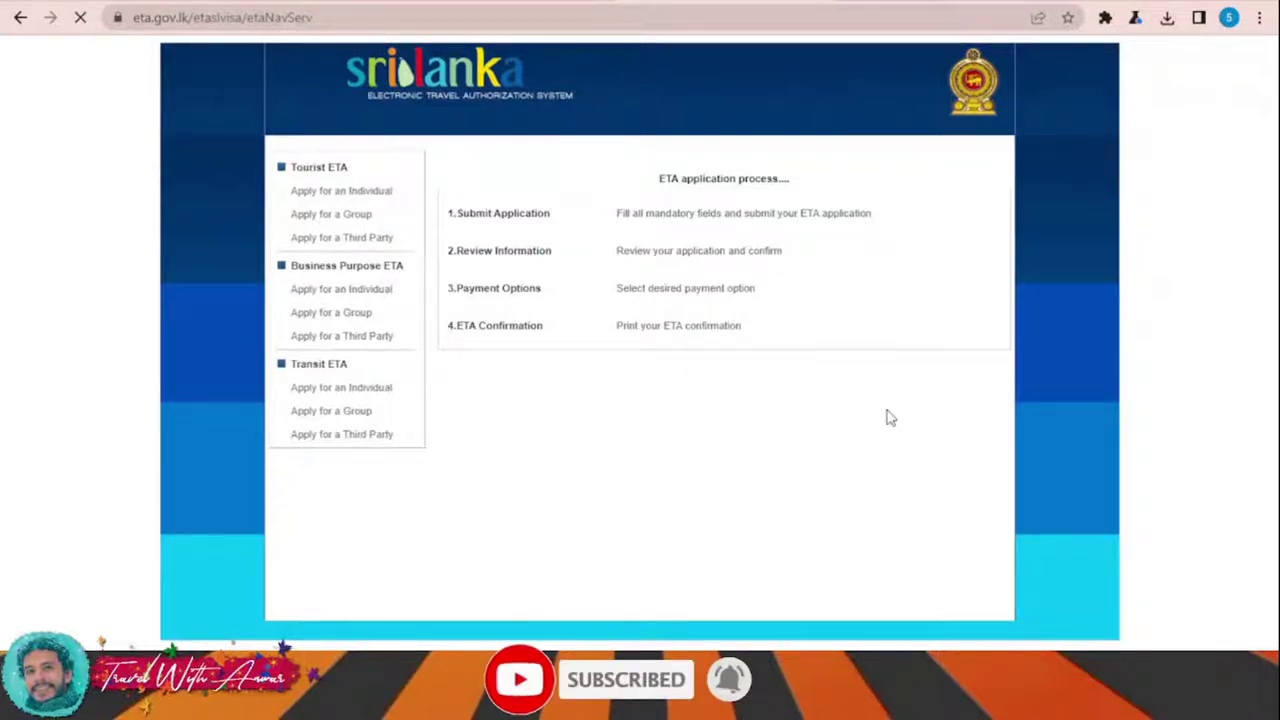
scroll(890, 418, down, 5)
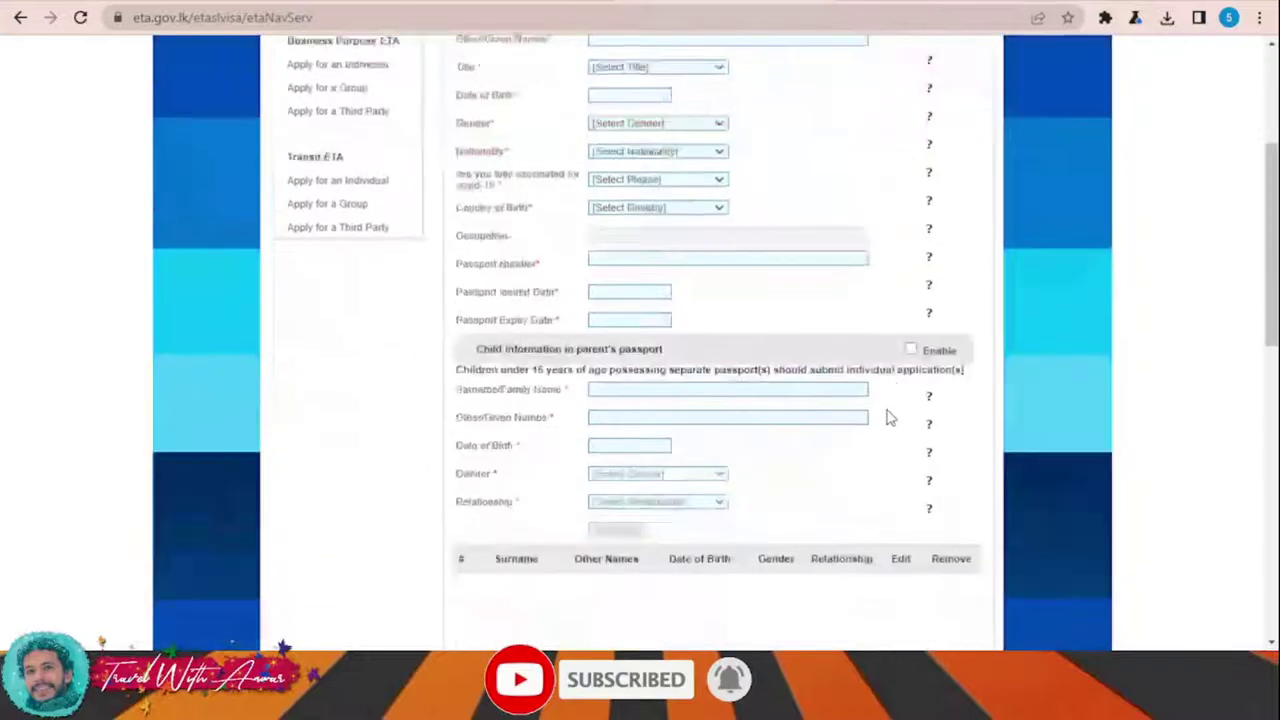
scroll(890, 418, down, 7)
scroll(926, 414, up, 10)
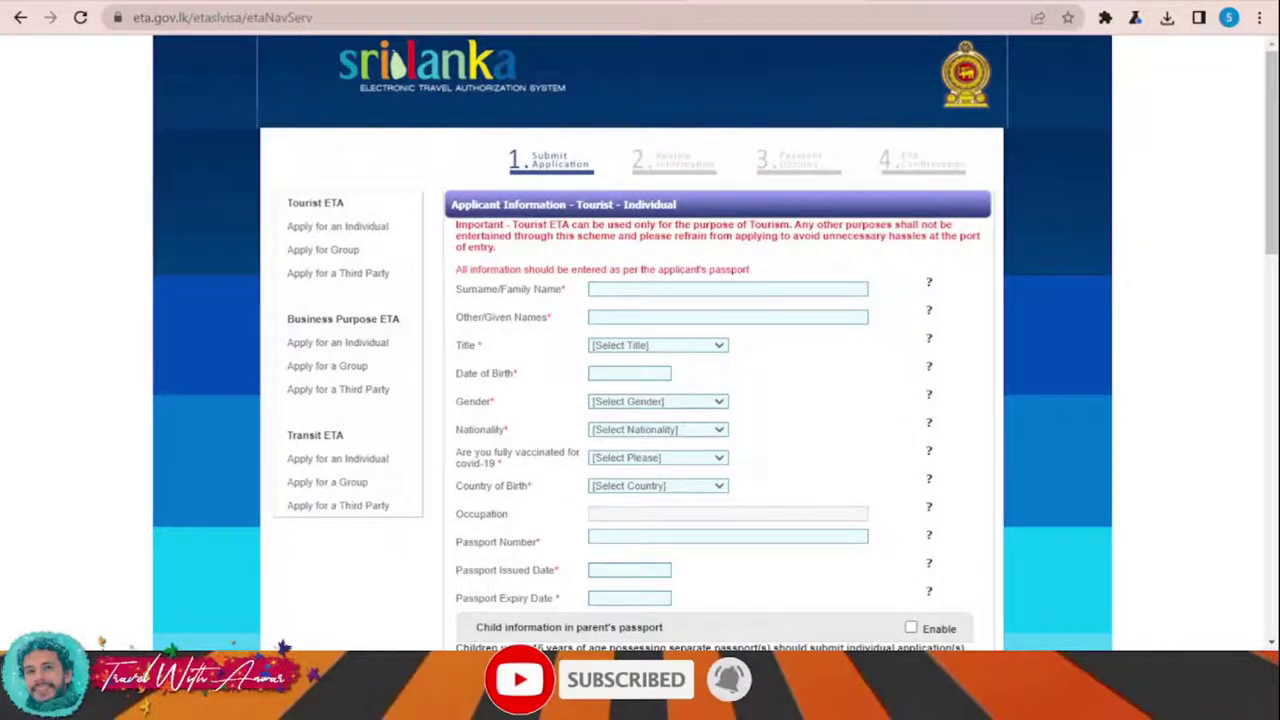
click(644, 290)
text(AA)
click(620, 318)
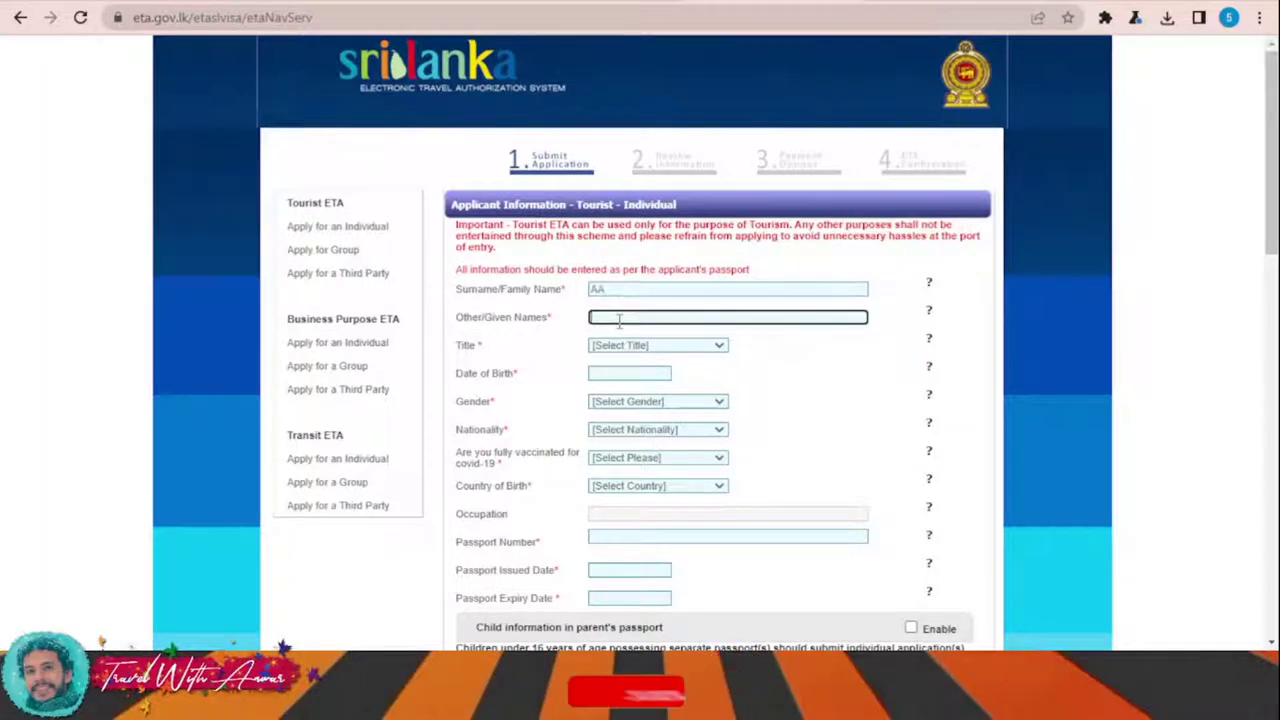
text(AA)
click(636, 358)
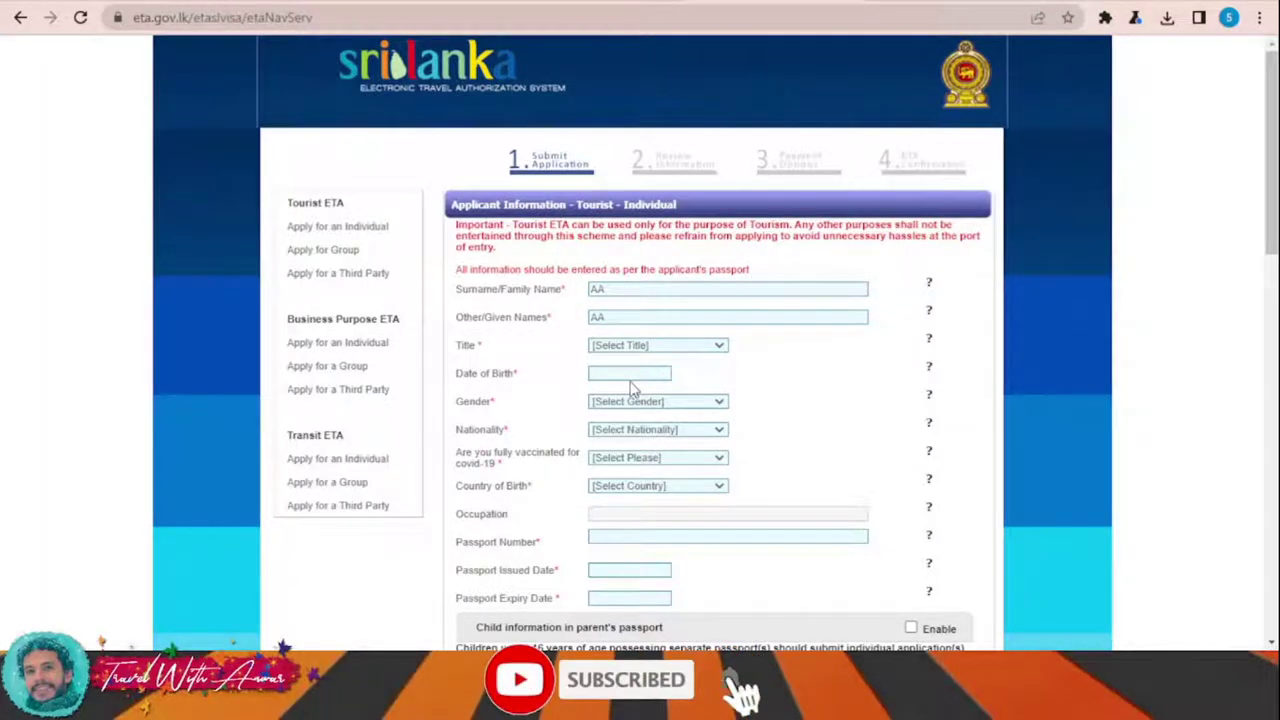
click(617, 390)
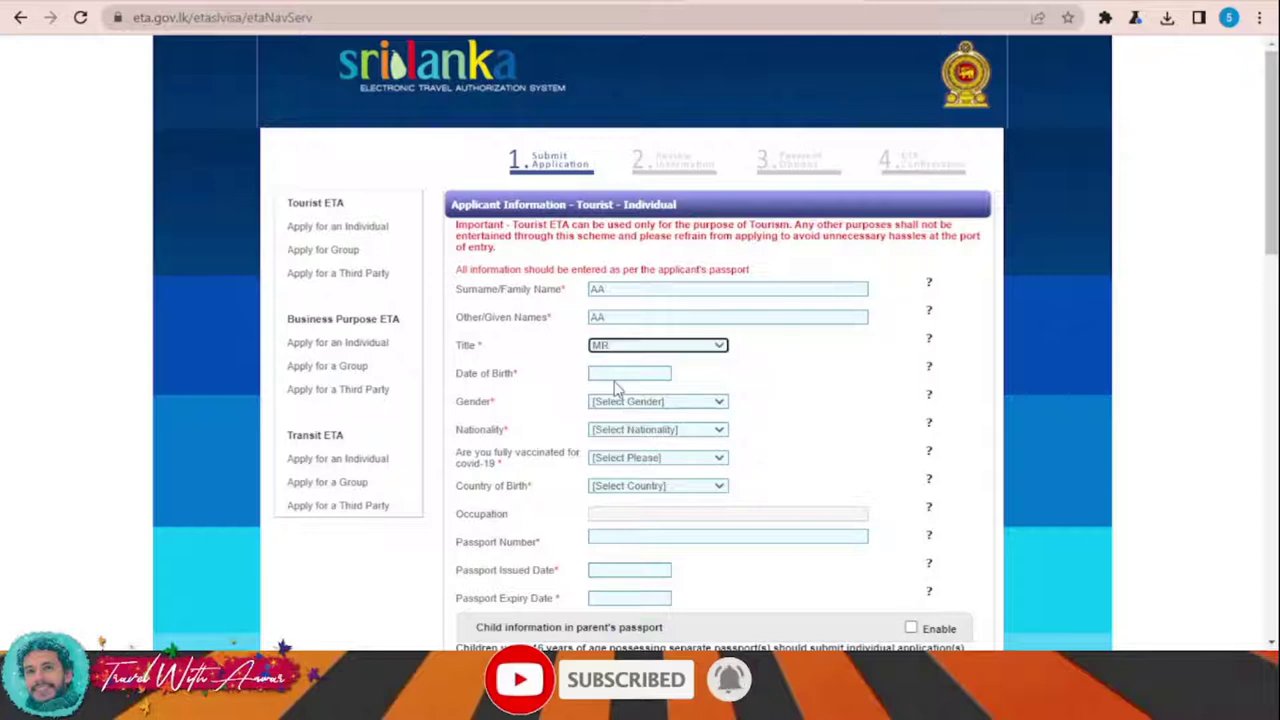
click(620, 374)
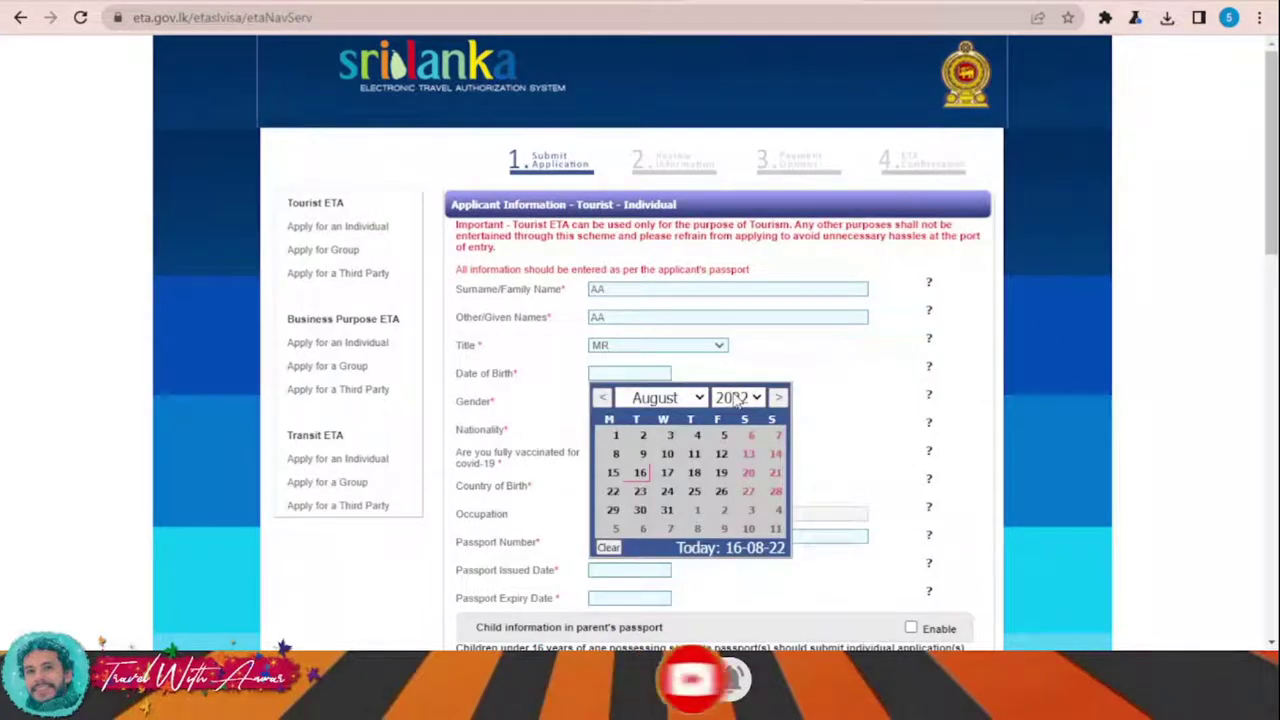
text(1996)
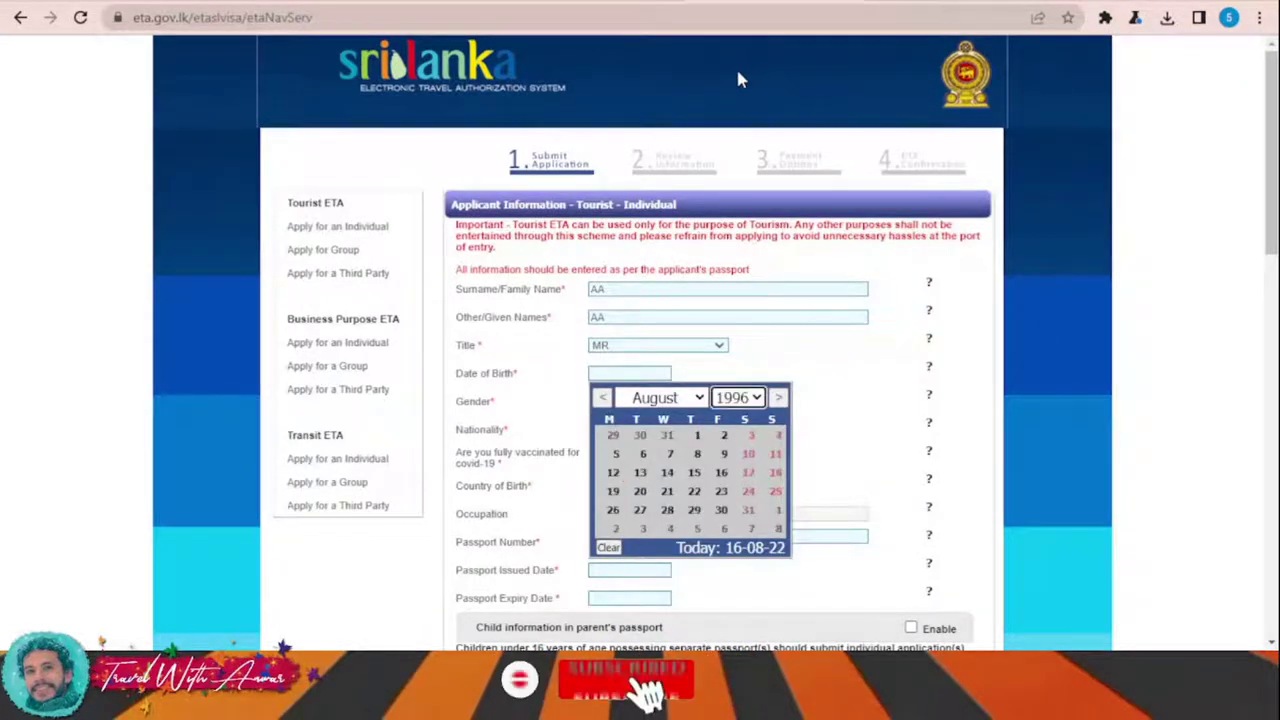
click(698, 452)
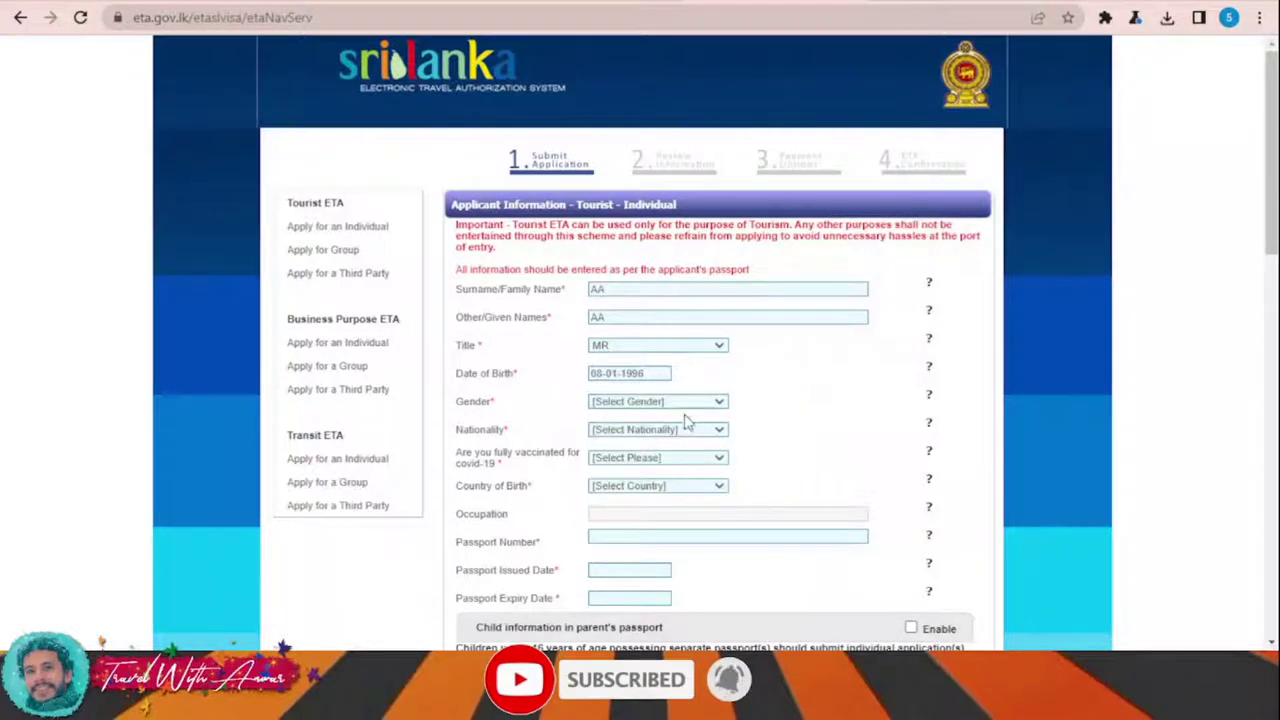
Step: Set gender Male, nationality India, covid vaccination Yes and country of birth India
click(655, 429)
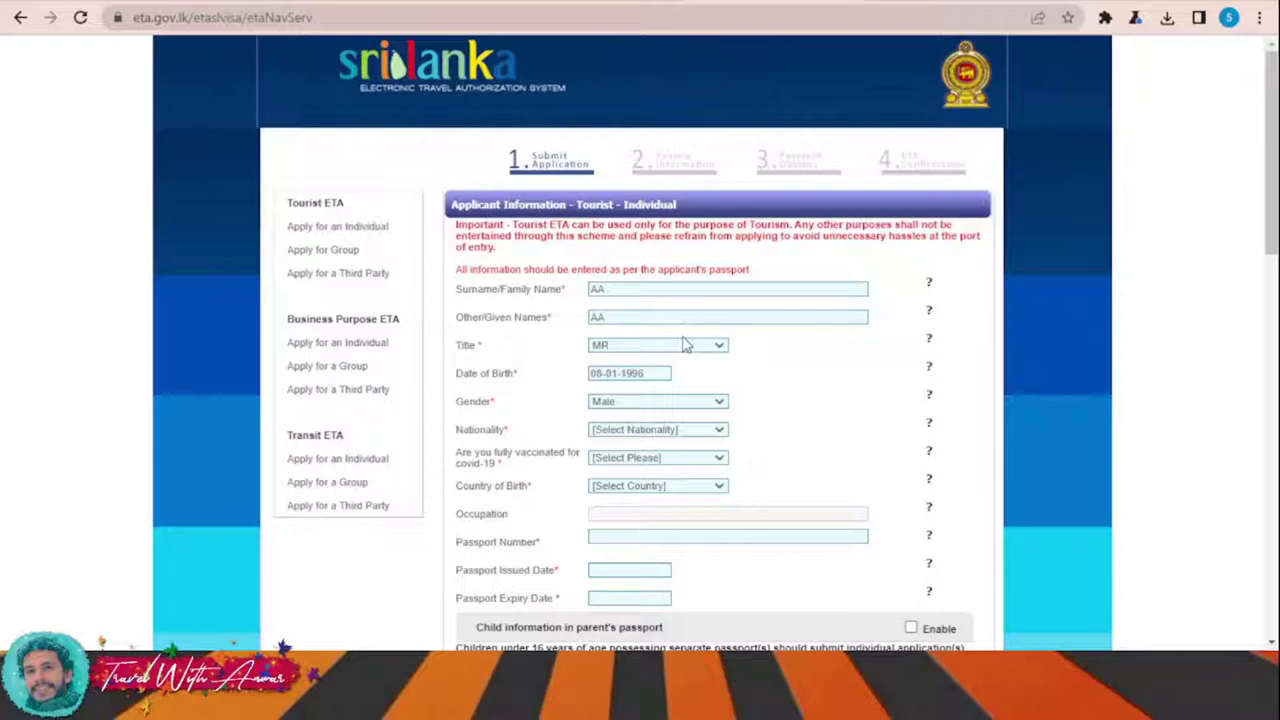
key(i)
key(n)
scroll(760, 476, down, 1)
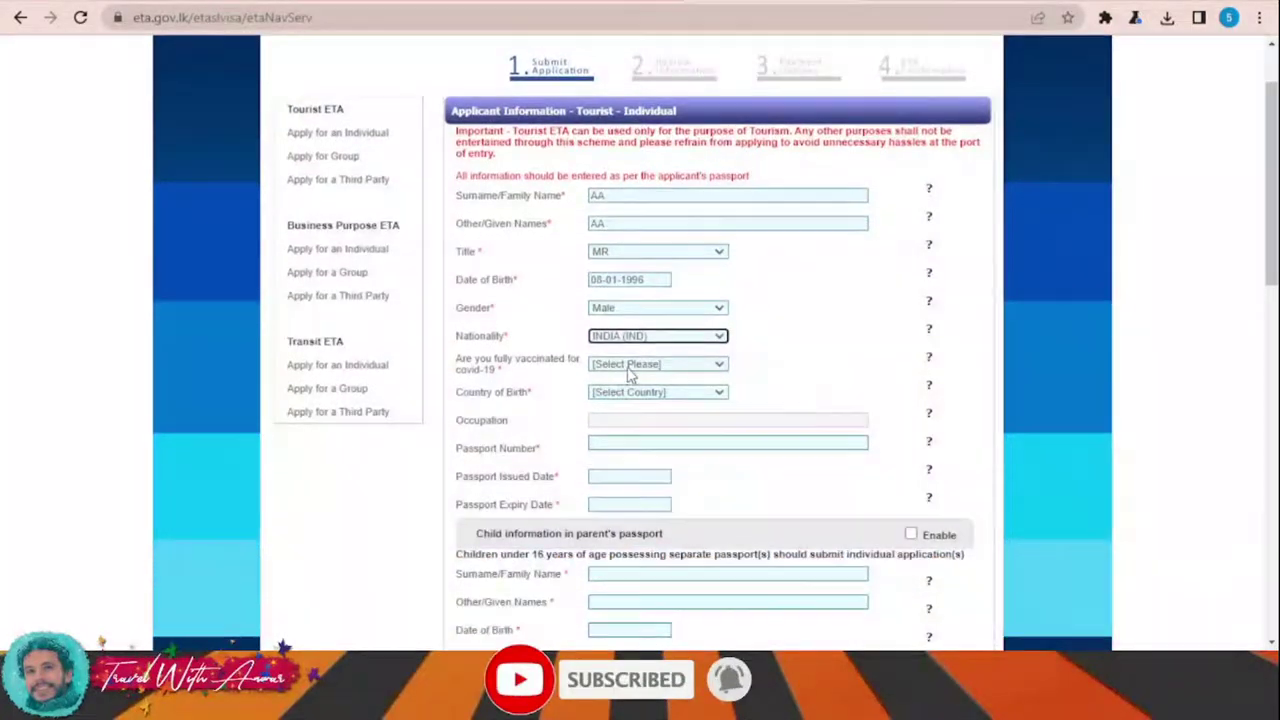
key(y)
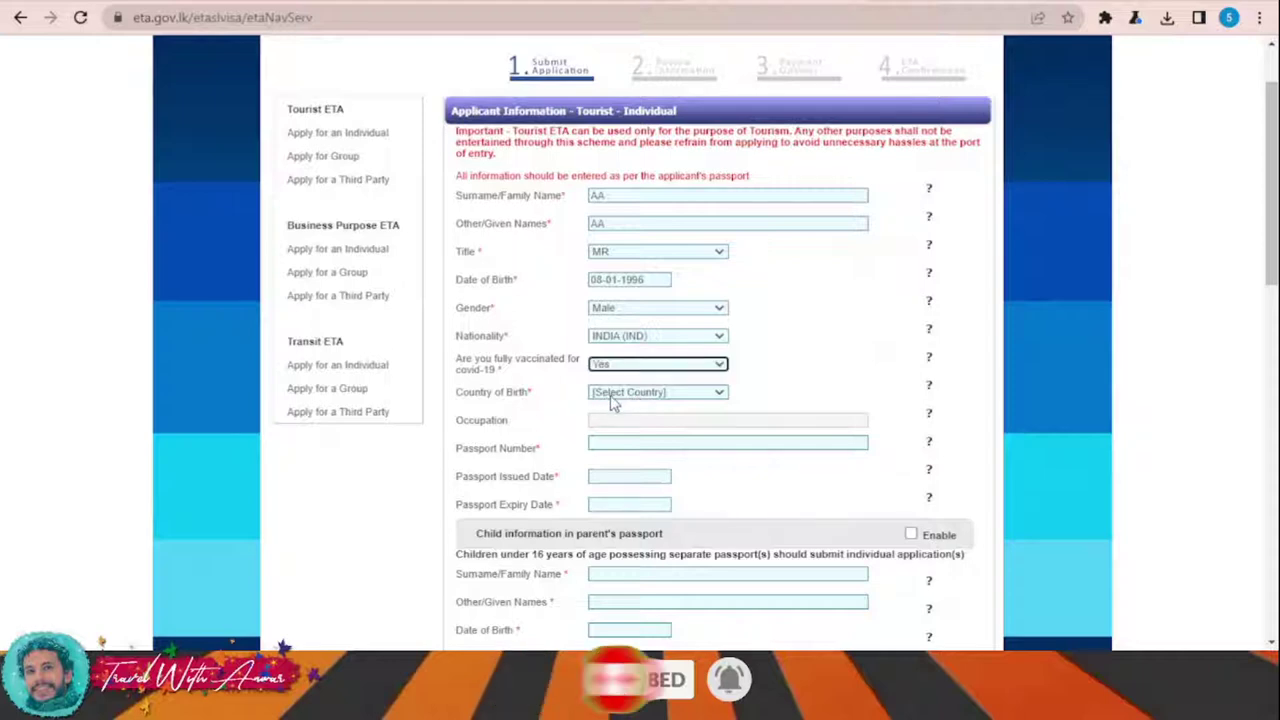
key(Tab)
key(i)
key(n)
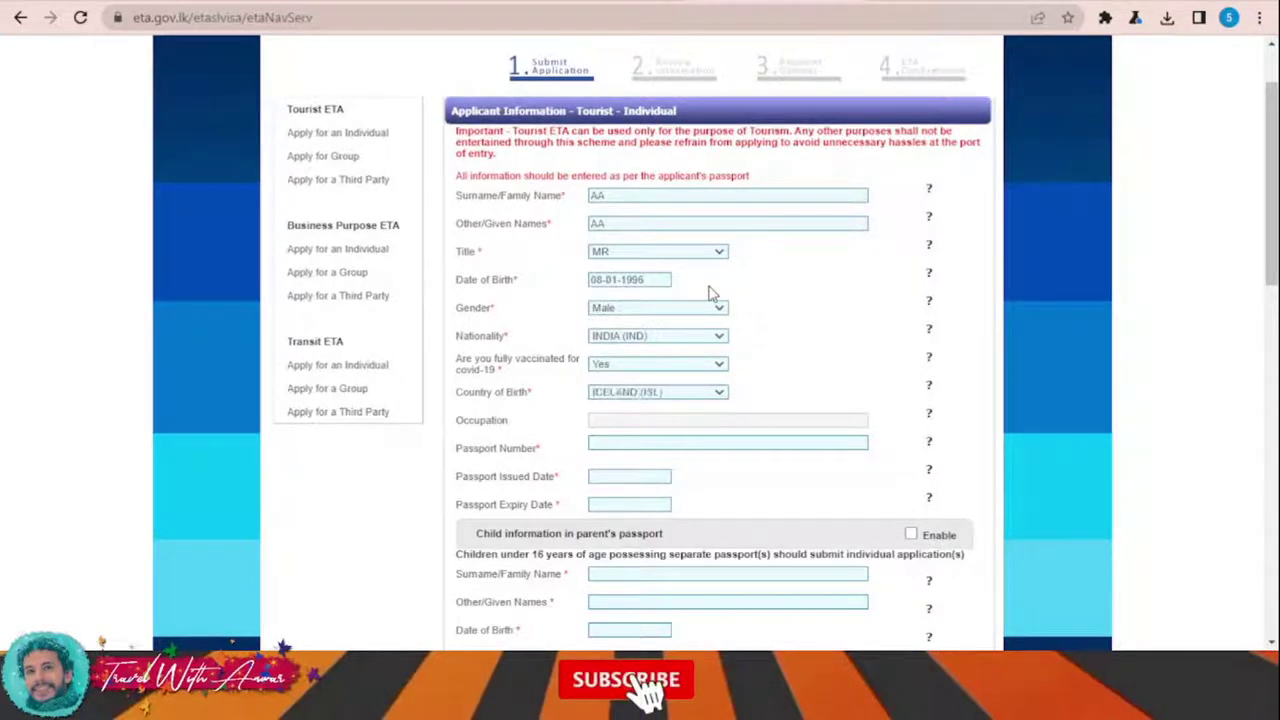
scroll(673, 383, down, 1)
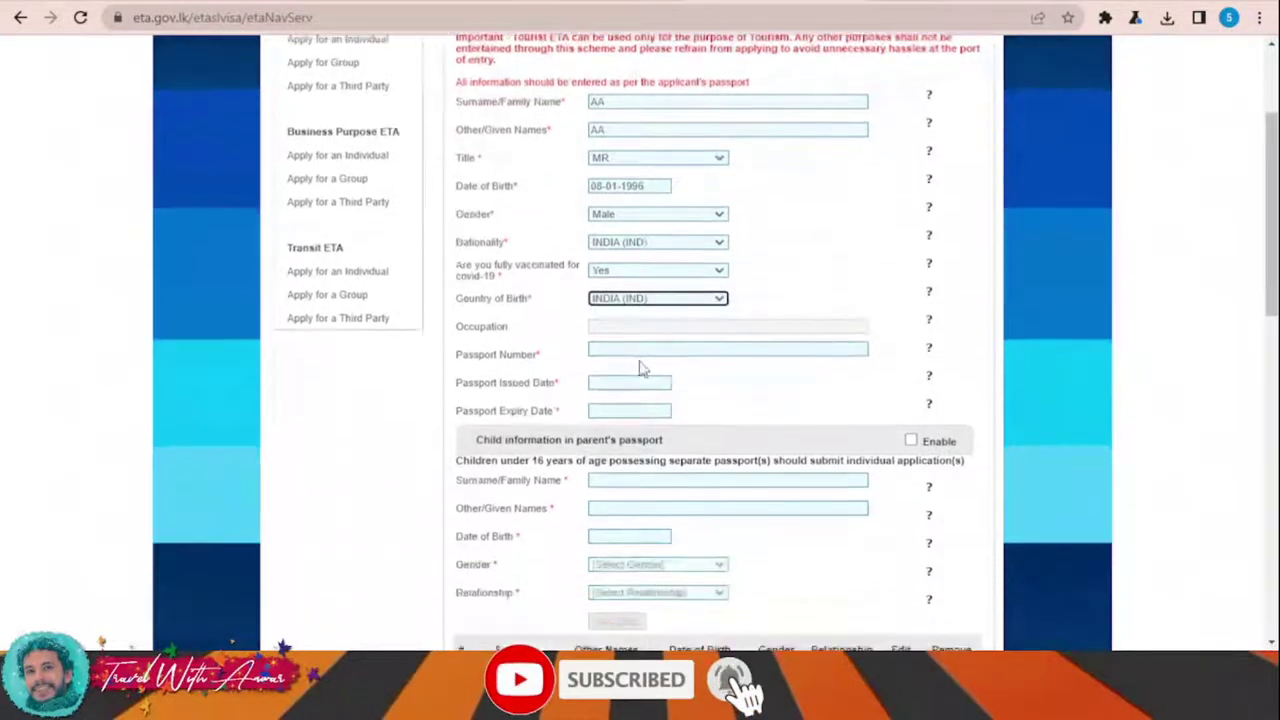
Step: Enter occupation AAA and the applicant's passport number
click(617, 327)
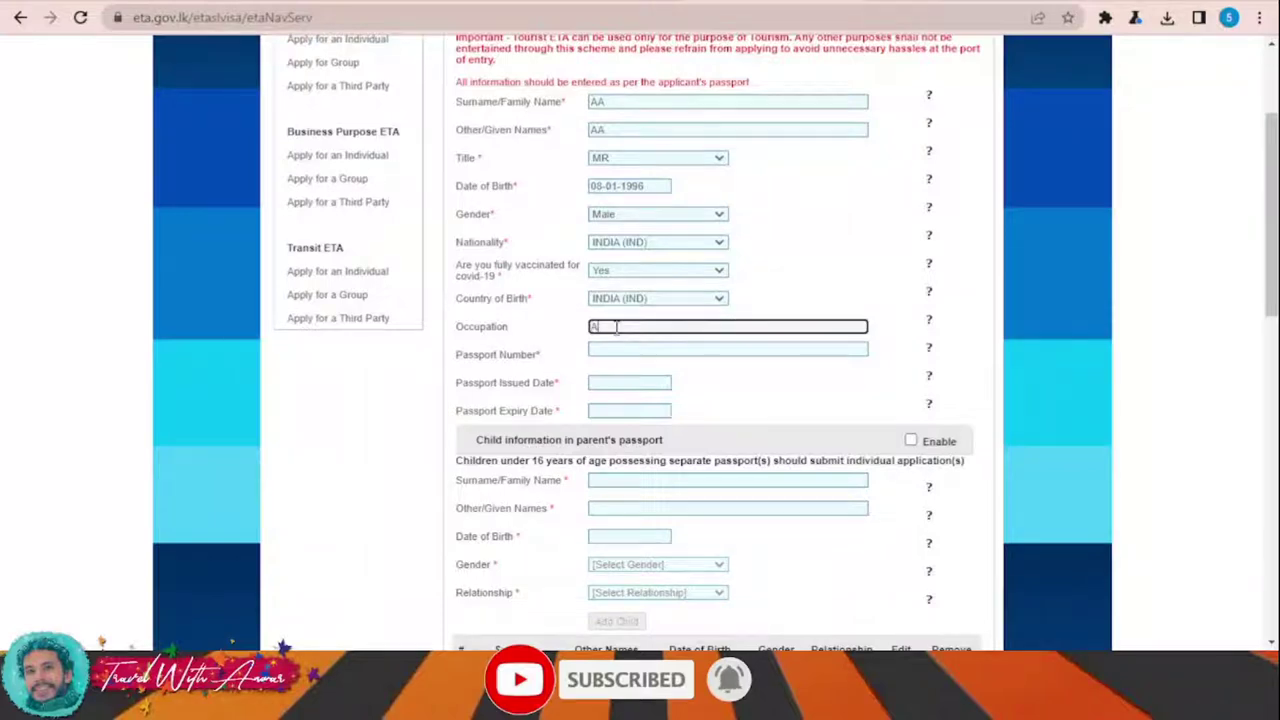
text(AAA)
click(634, 348)
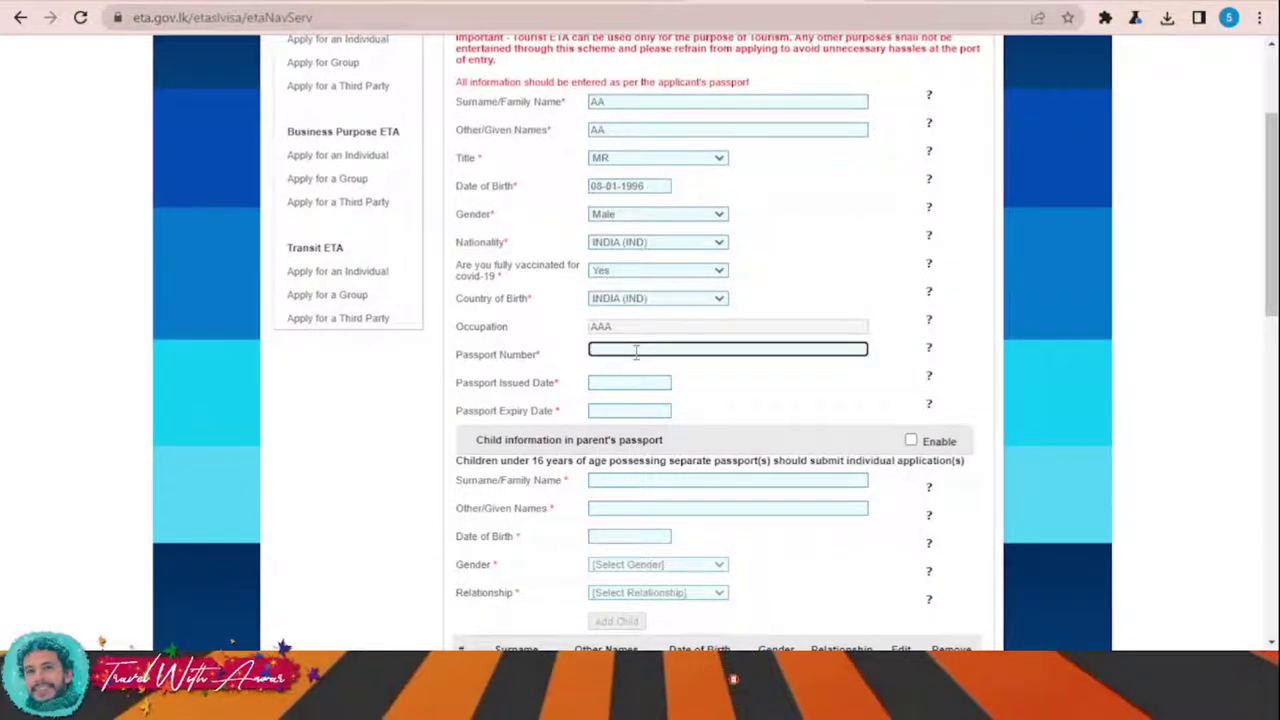
text(123456)
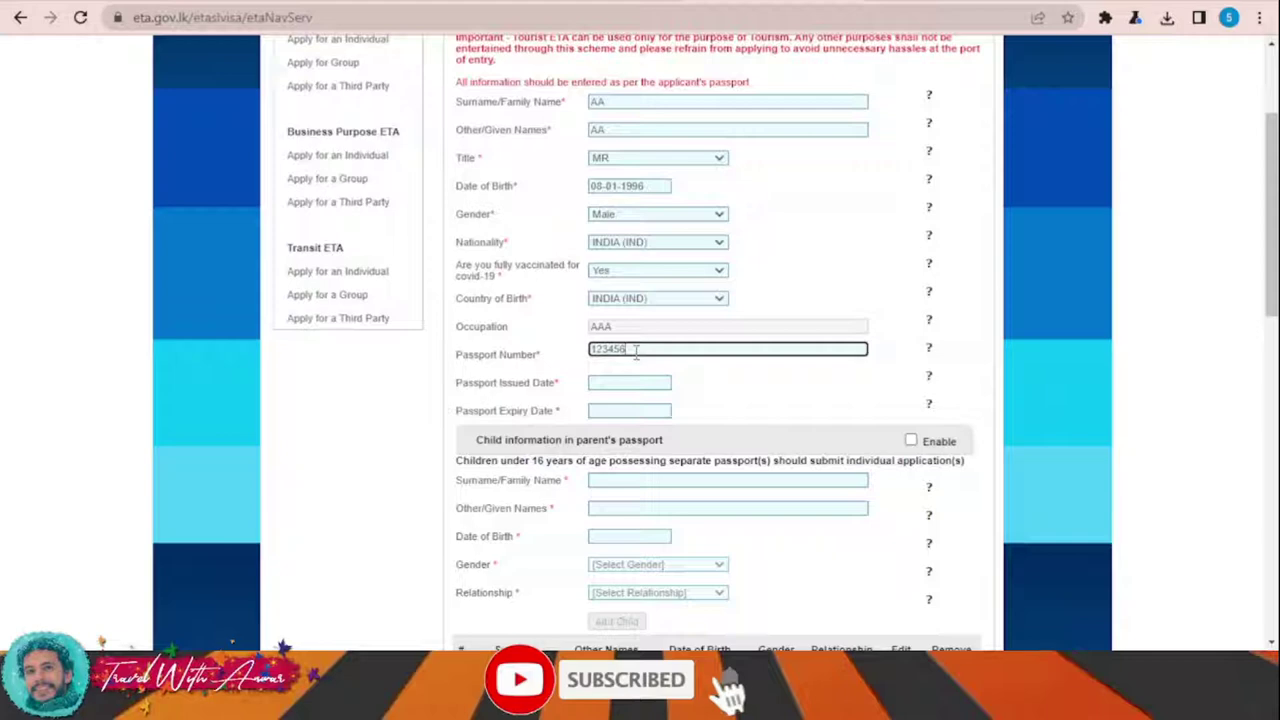
Step: Set the passport issue date to 08-01-2022 and expiry date to 08-01-2030
click(650, 383)
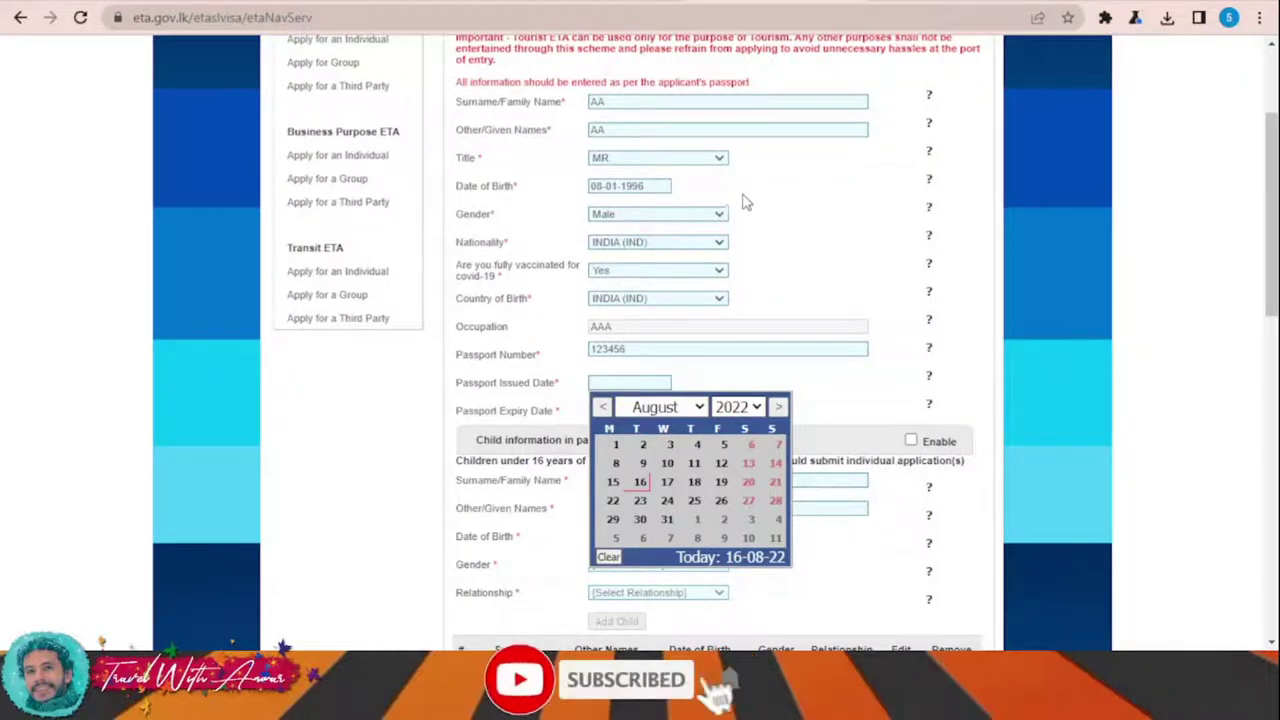
click(618, 445)
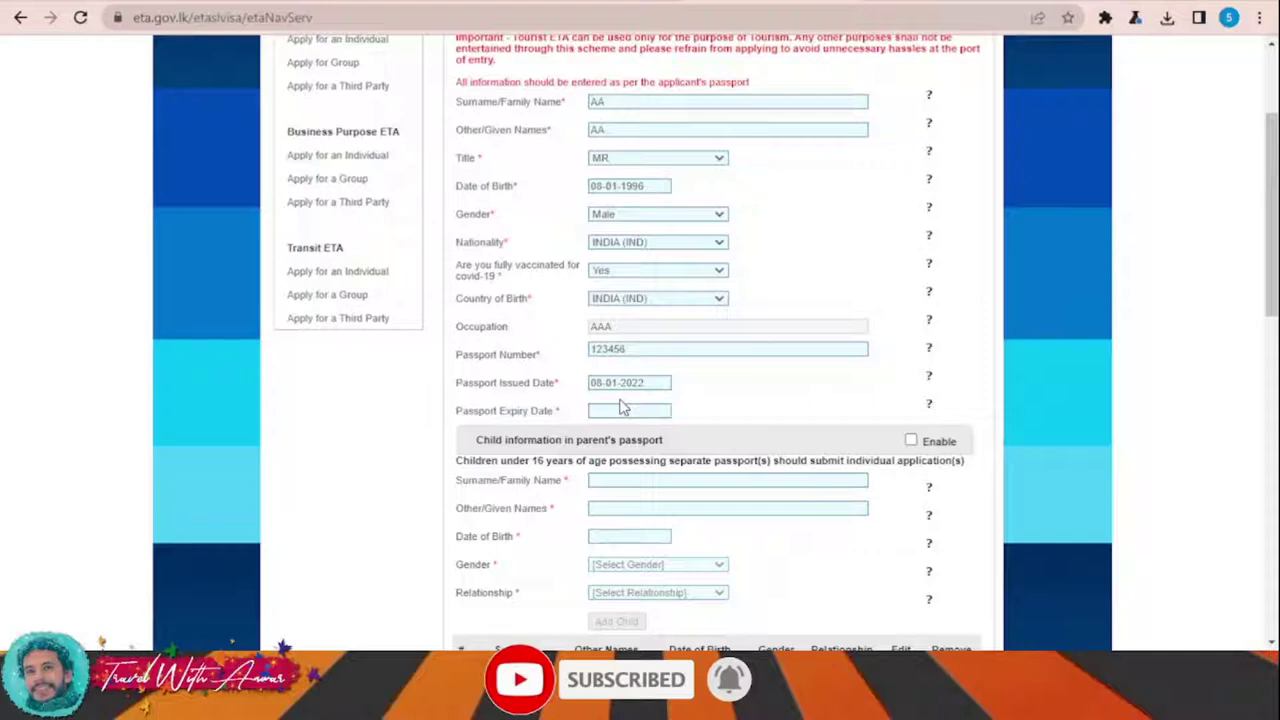
click(619, 409)
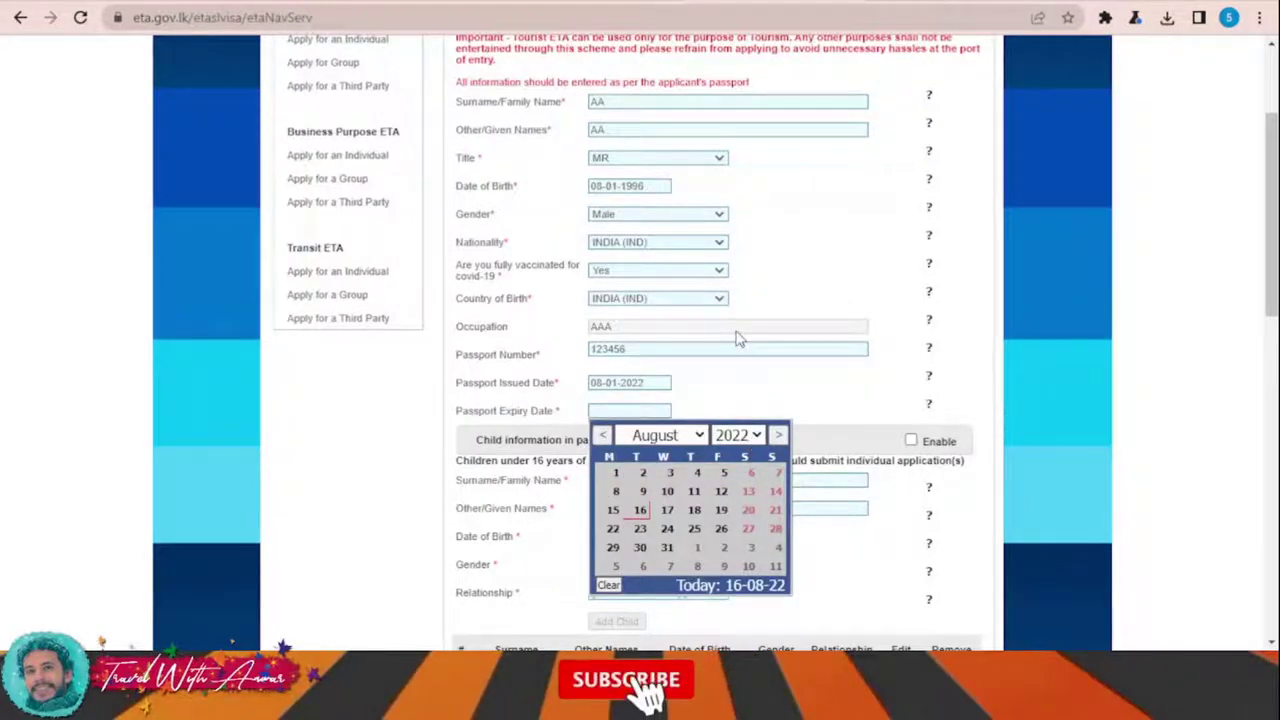
click(737, 387)
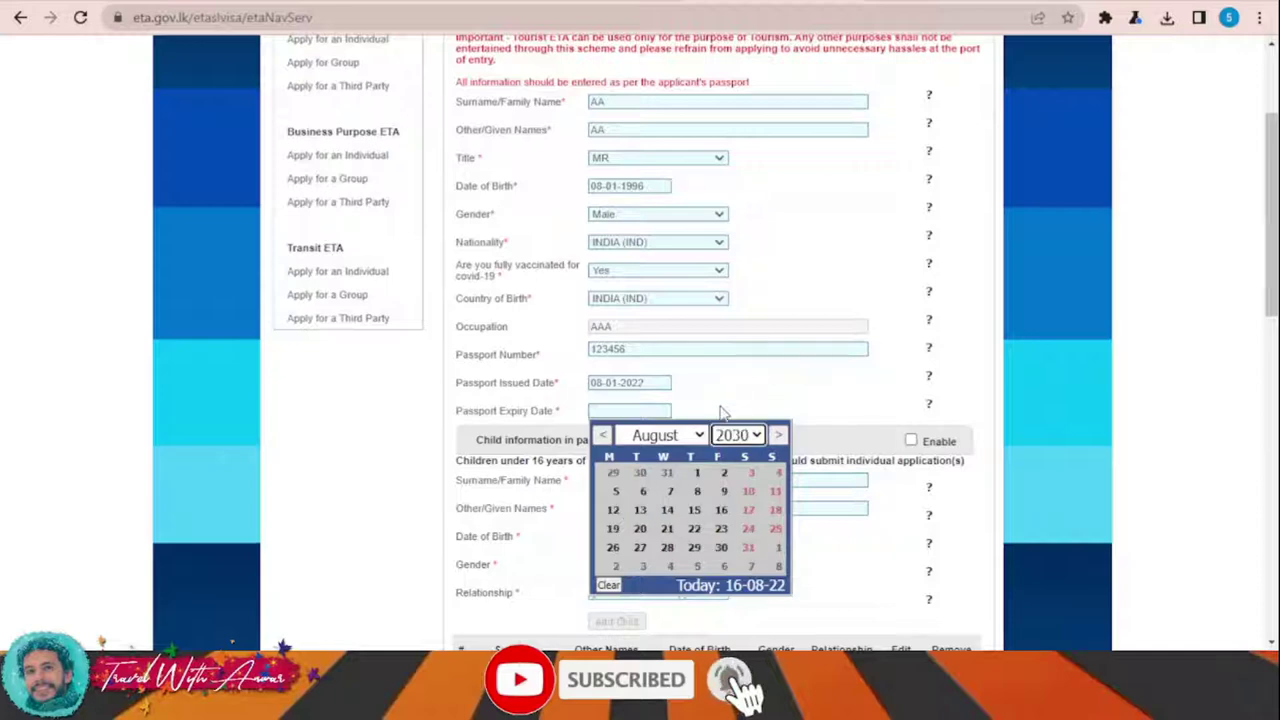
click(698, 474)
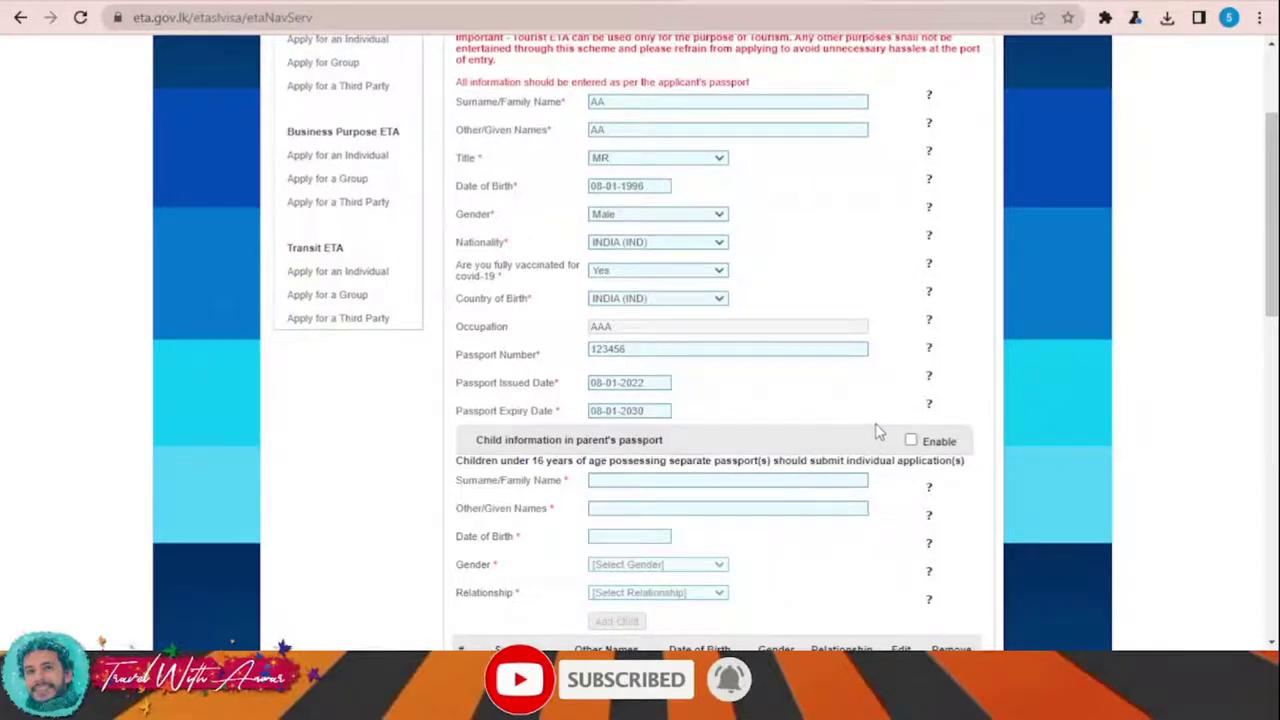
Step: Set the country visited in the last 14 days to India and visa days to 30
scroll(883, 430, down, 1)
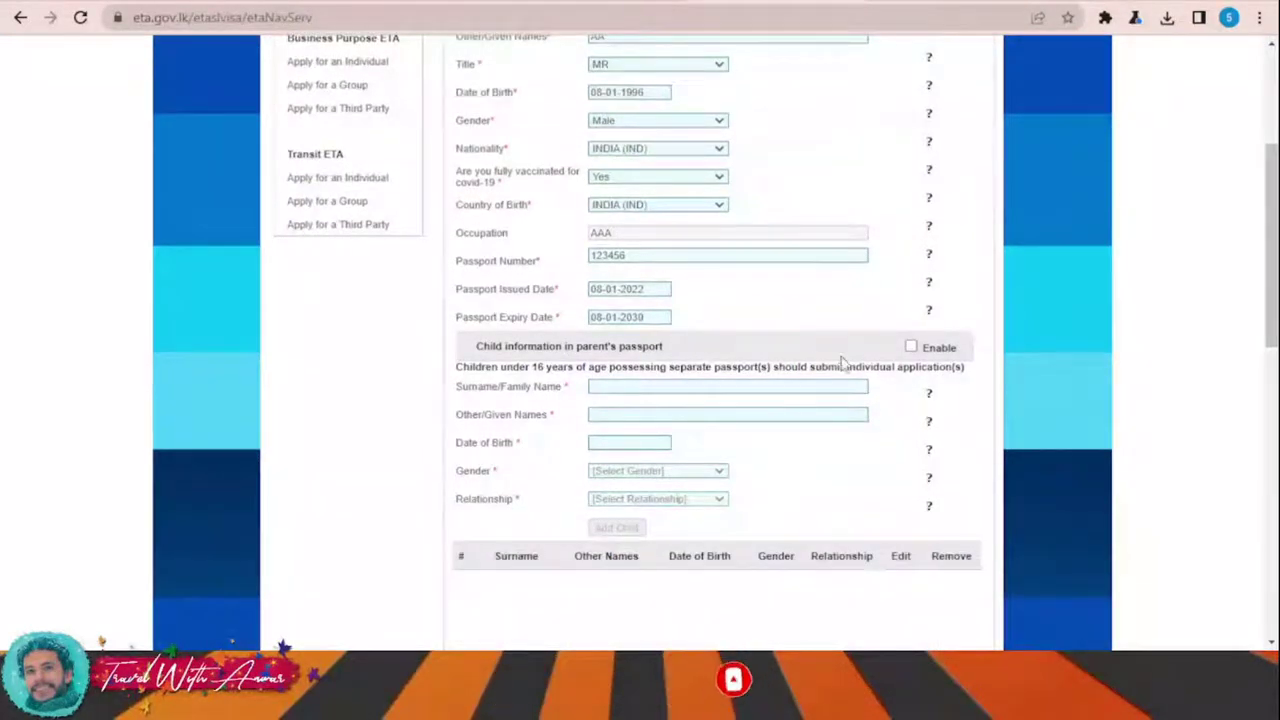
scroll(851, 354, down, 1)
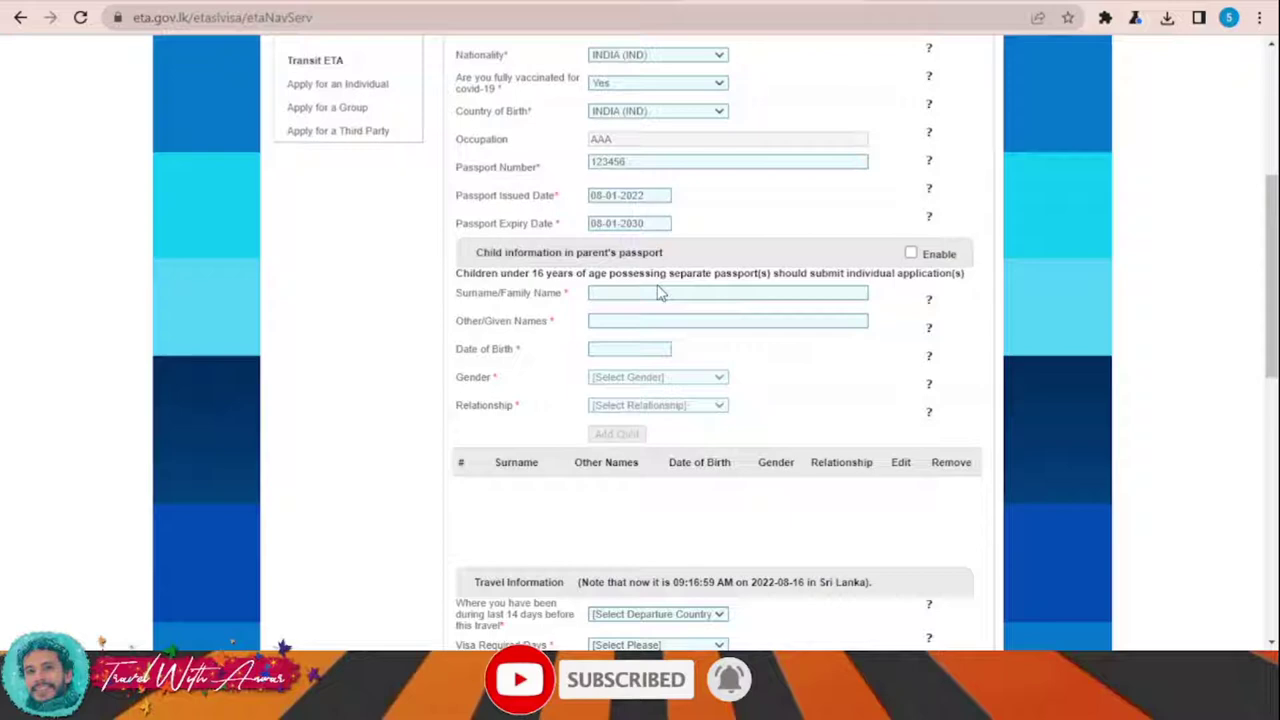
scroll(648, 312, down, 1)
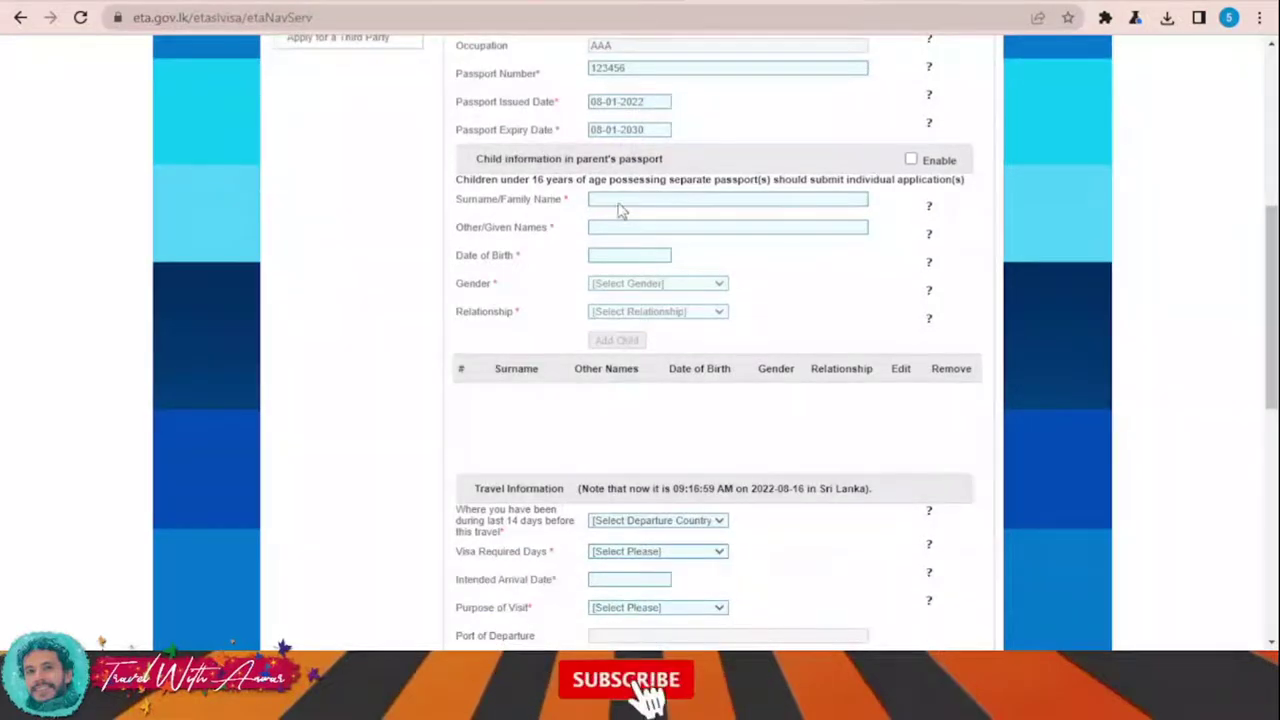
scroll(657, 214, down, 2)
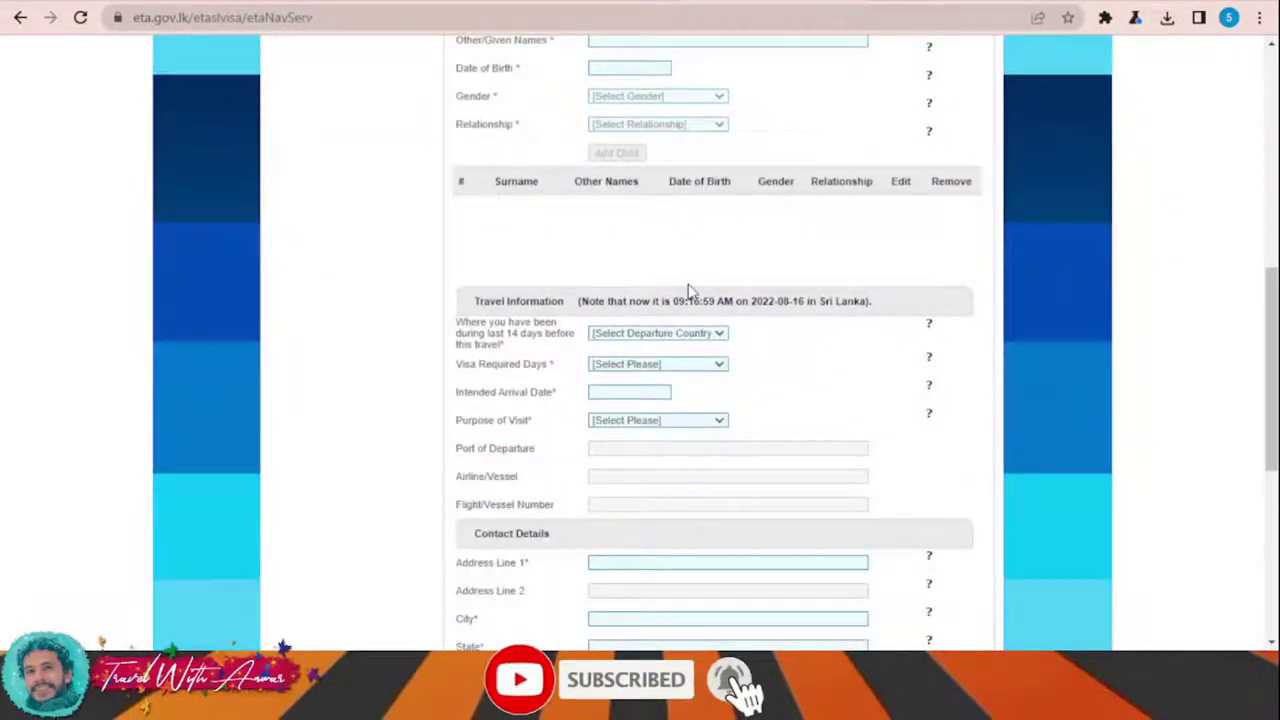
scroll(650, 270, down, 1)
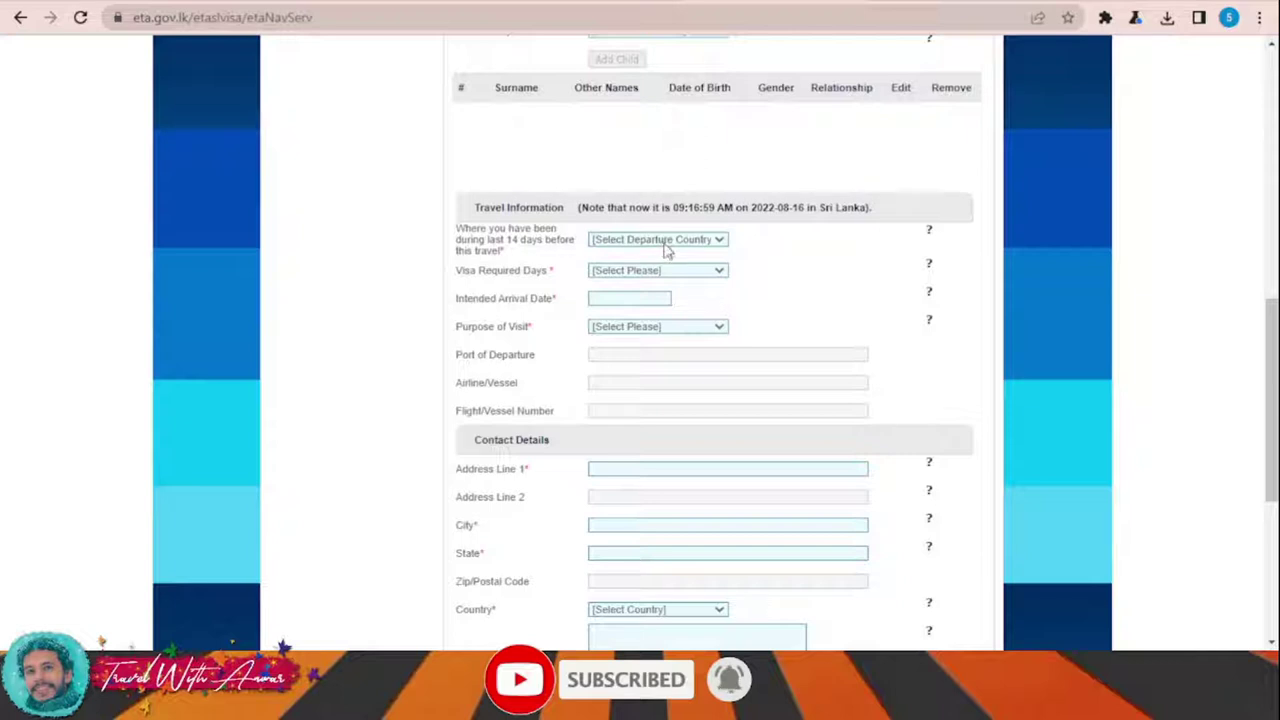
key(i)
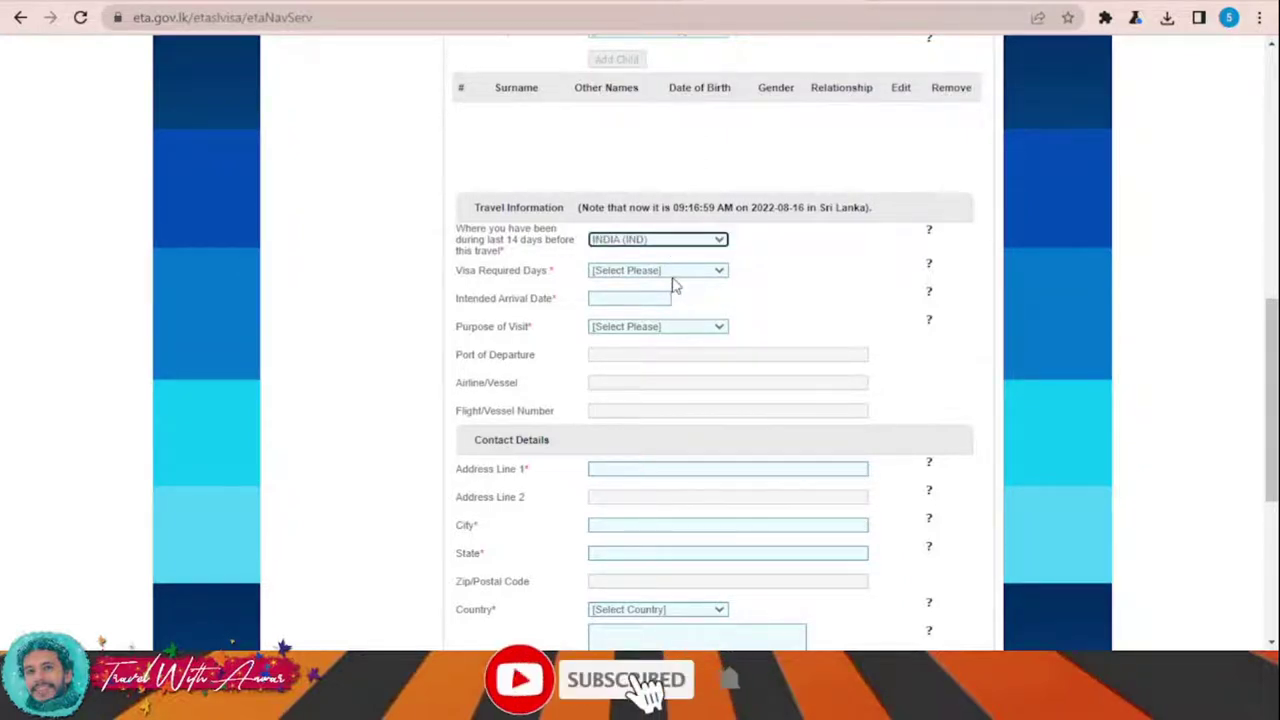
click(672, 272)
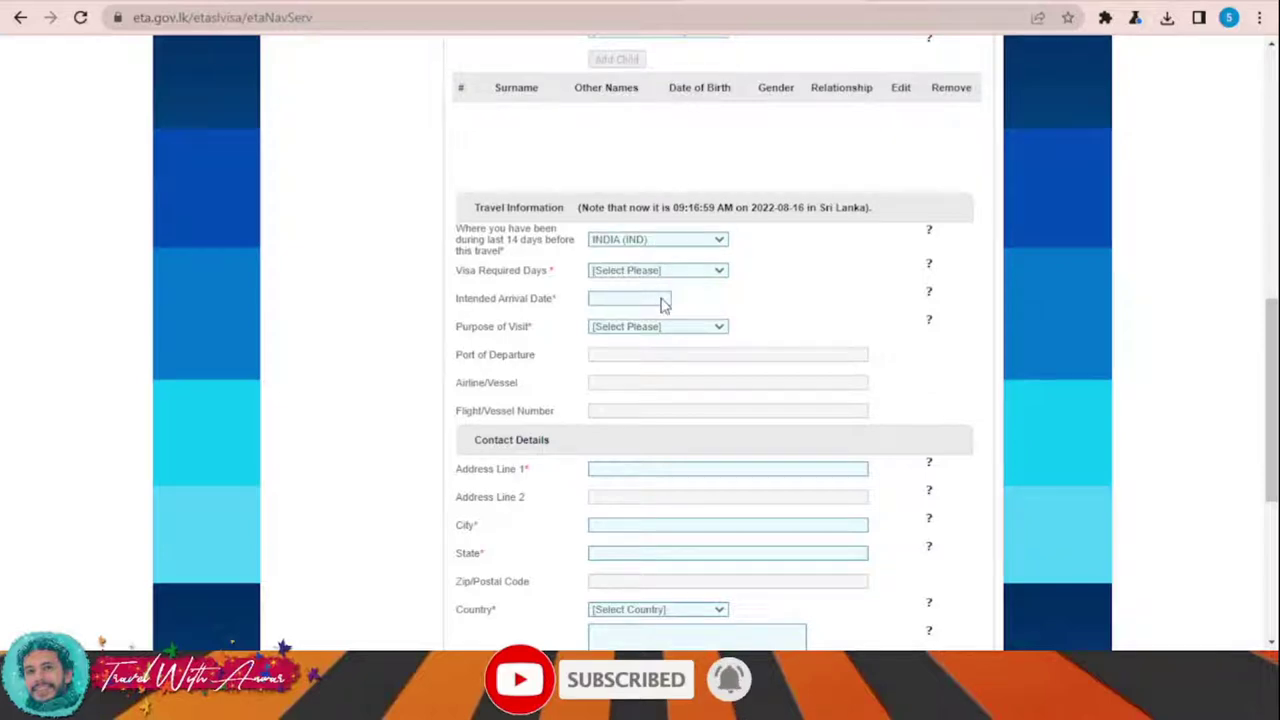
Step: Set the intended arrival date to 10-01-2022 and purpose to Sightseeing or Holidaying
click(665, 302)
click(632, 298)
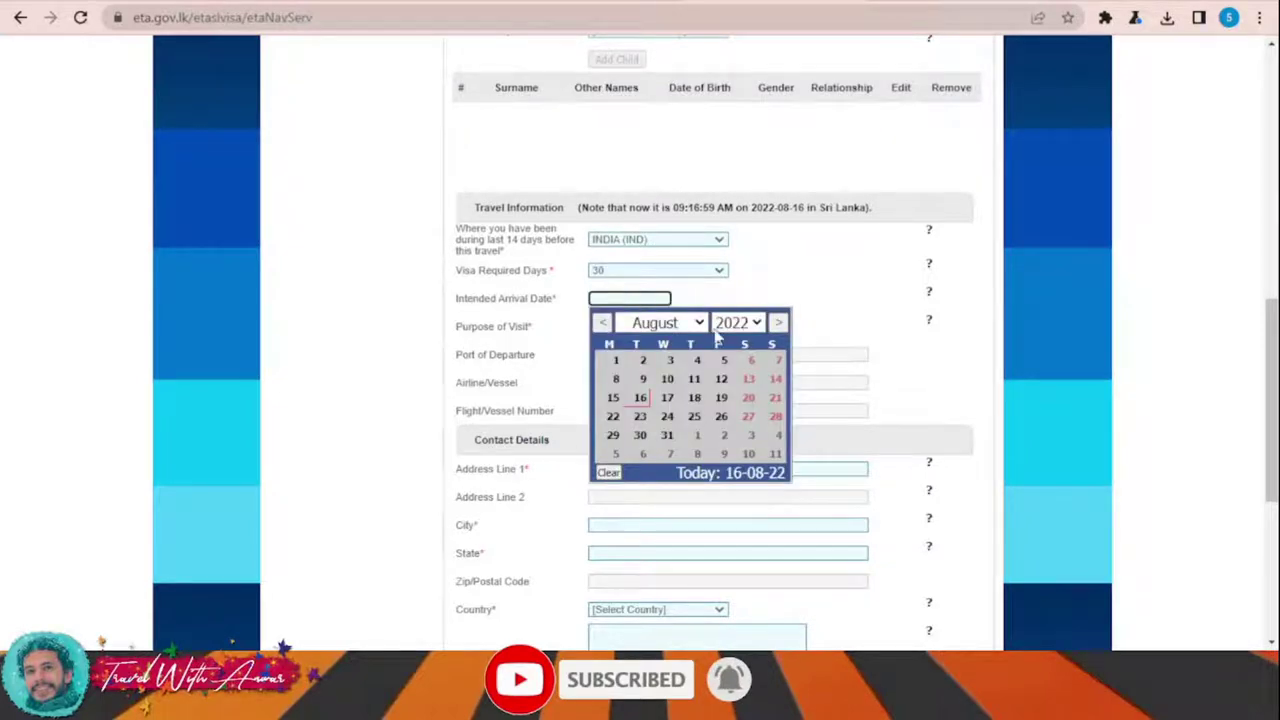
click(700, 324)
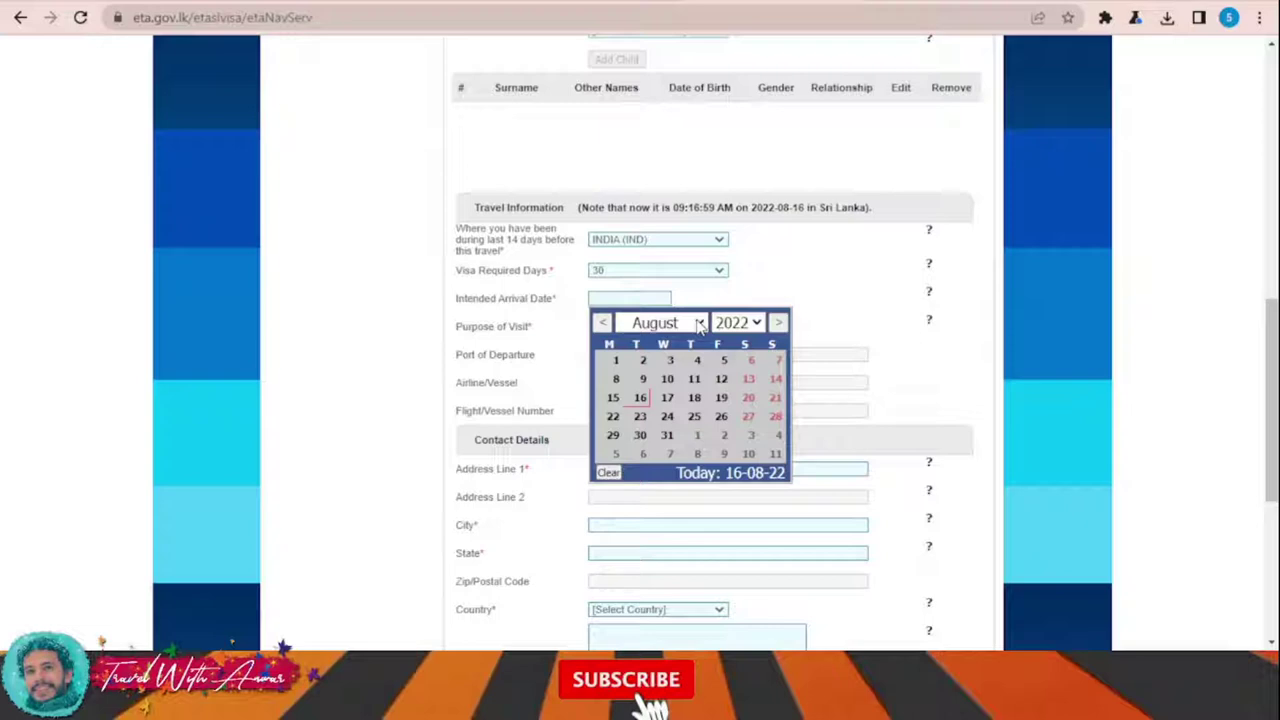
click(680, 515)
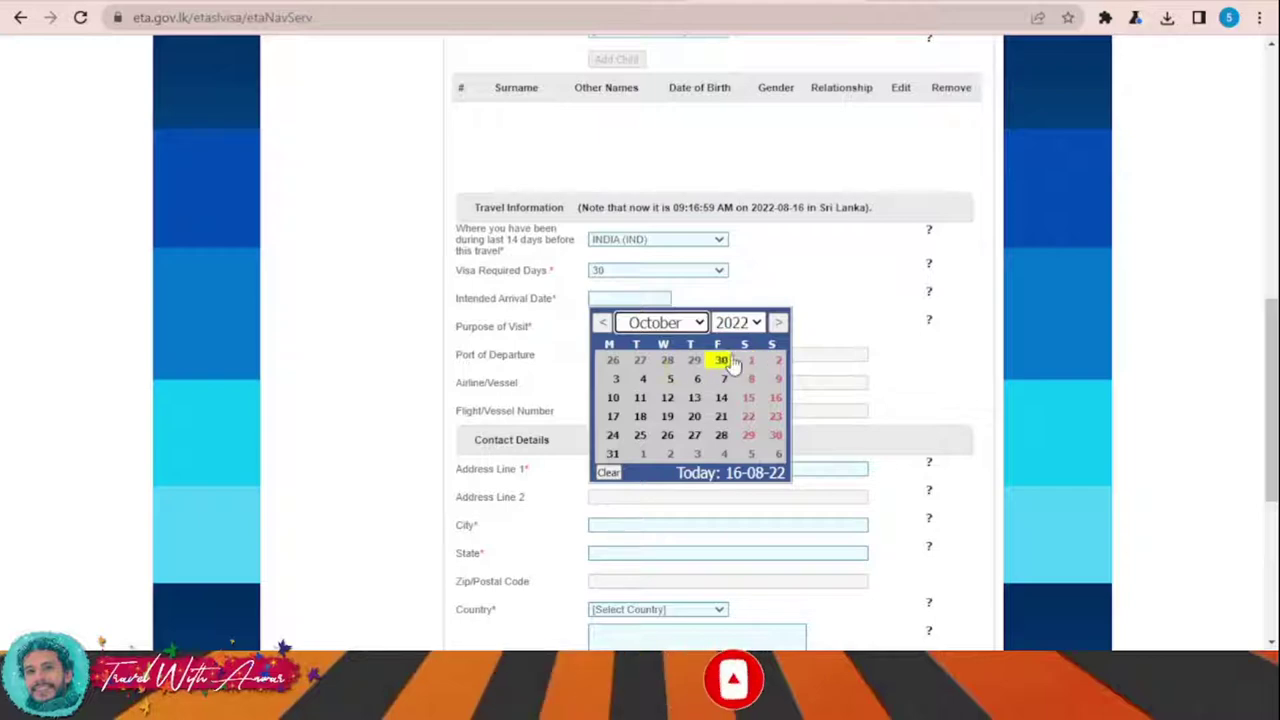
click(776, 360)
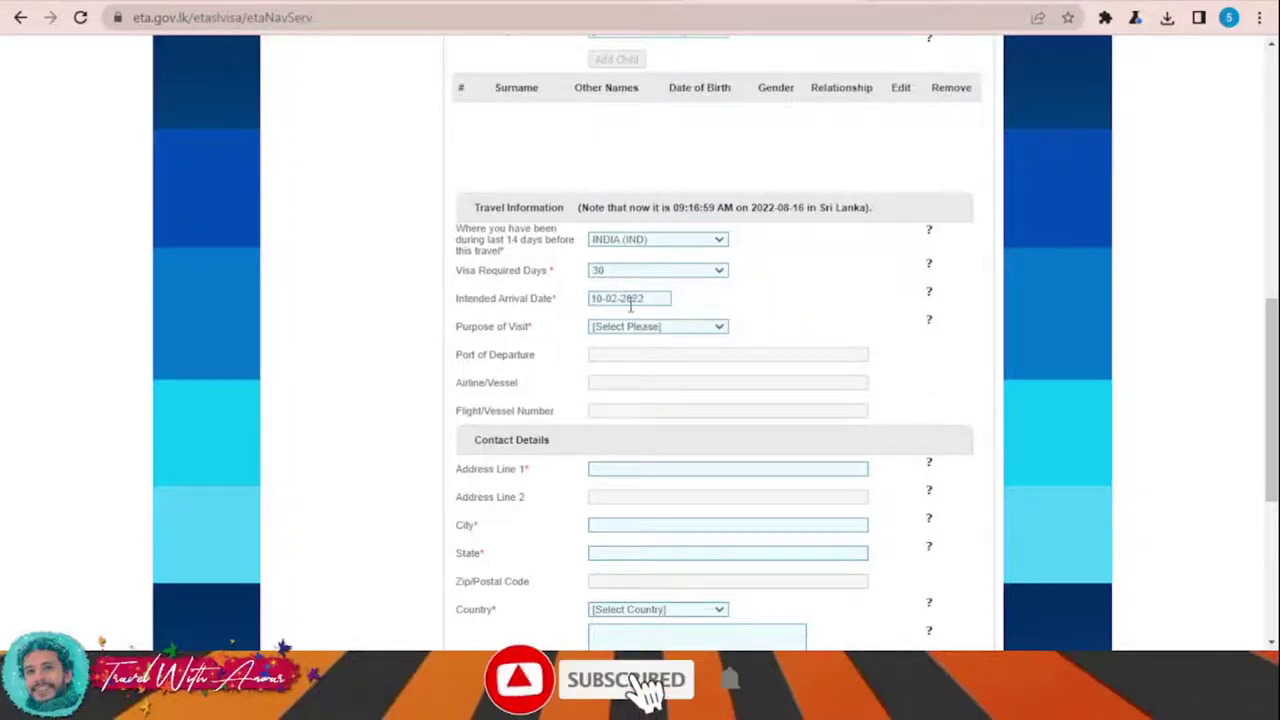
click(628, 300)
click(750, 361)
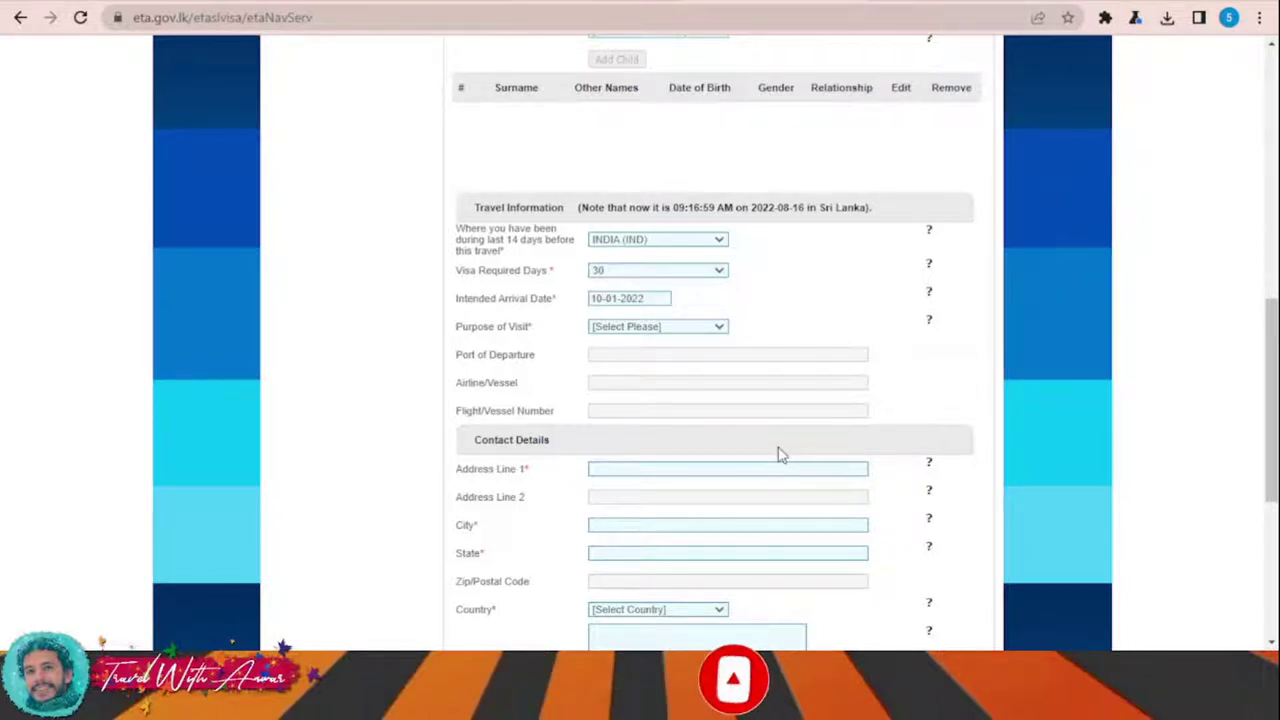
key(Down)
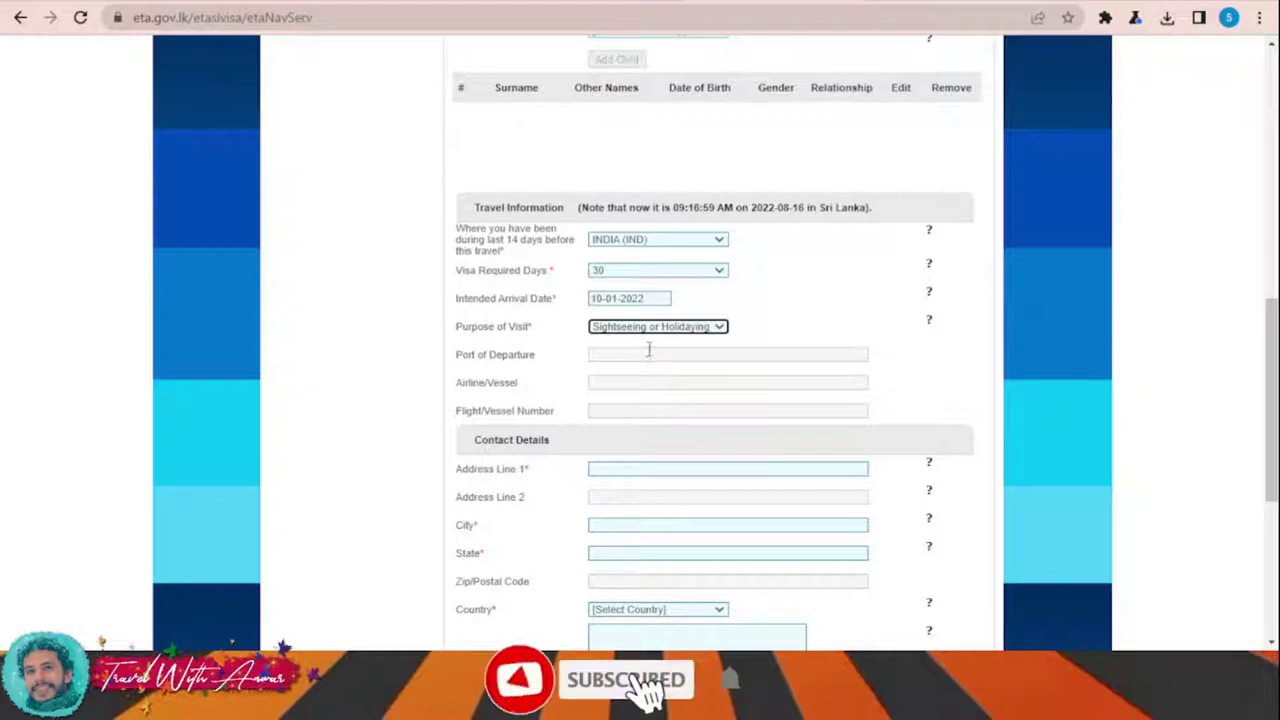
scroll(648, 352, down, 1)
click(646, 374)
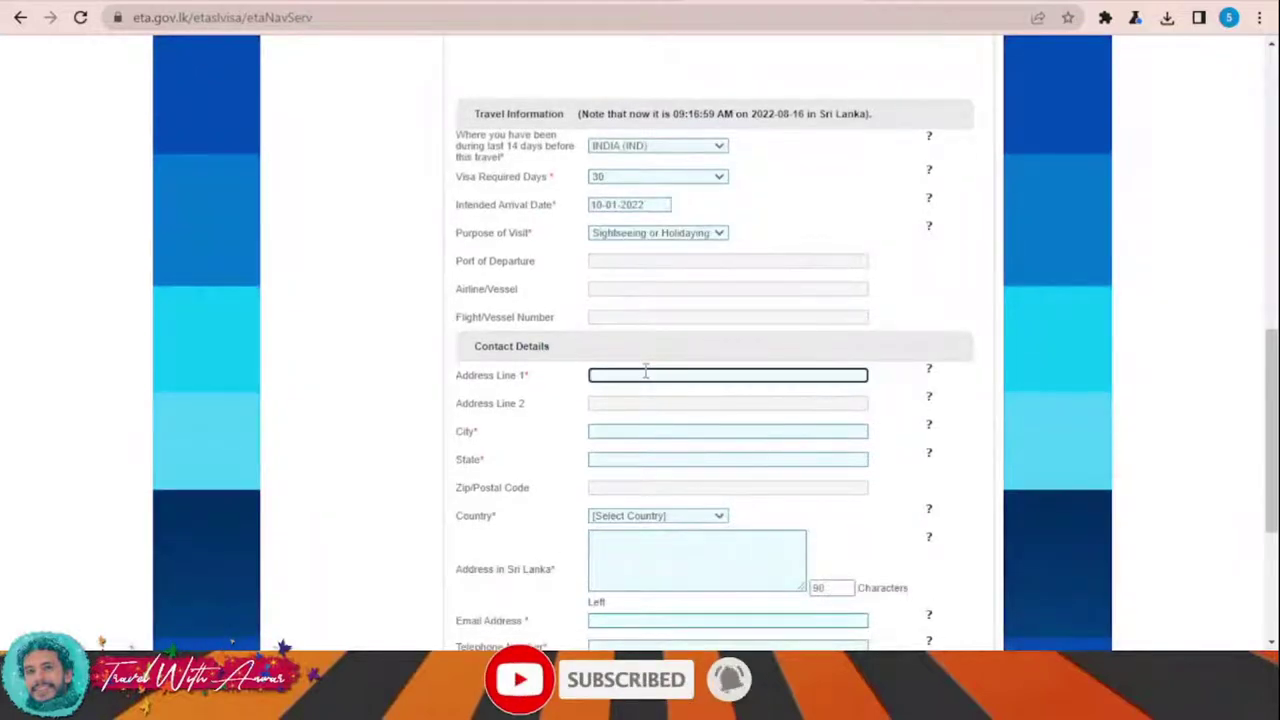
Step: Enter the contact city and state, and choose India as the contact country
click(636, 430)
text(AA)
click(631, 458)
text(AA)
scroll(634, 449, down, 2)
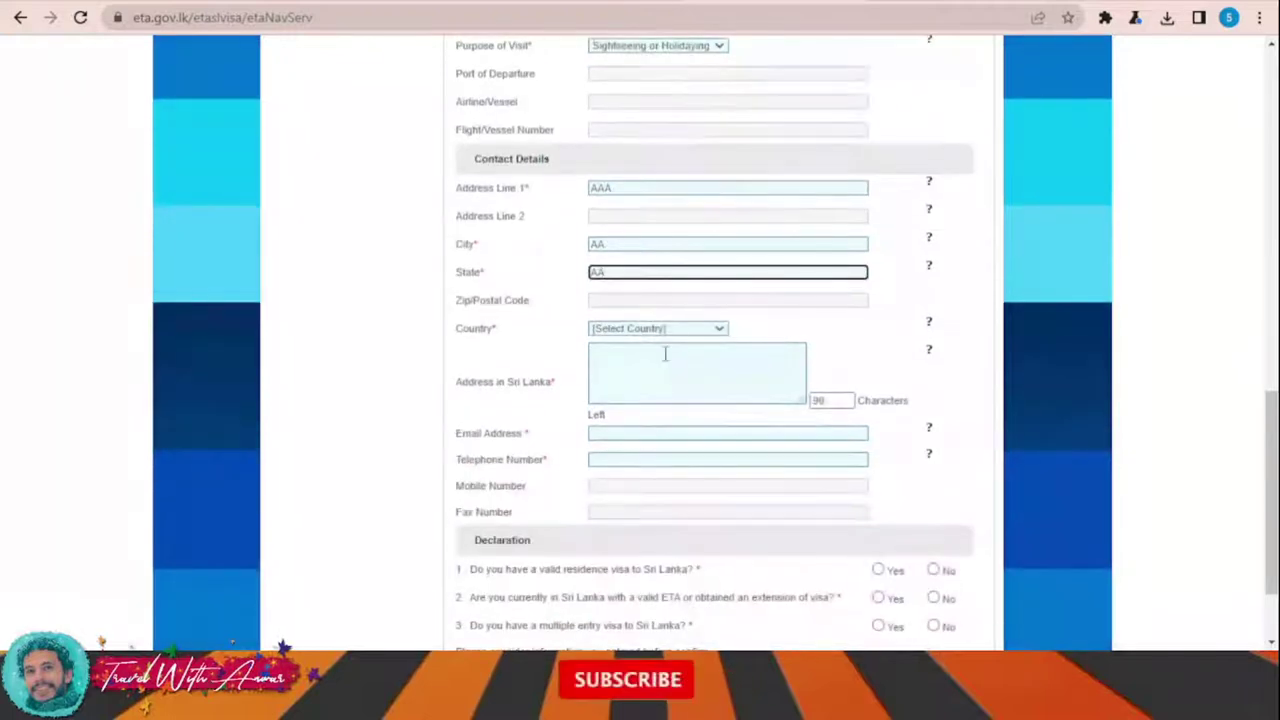
click(658, 330)
click(670, 410)
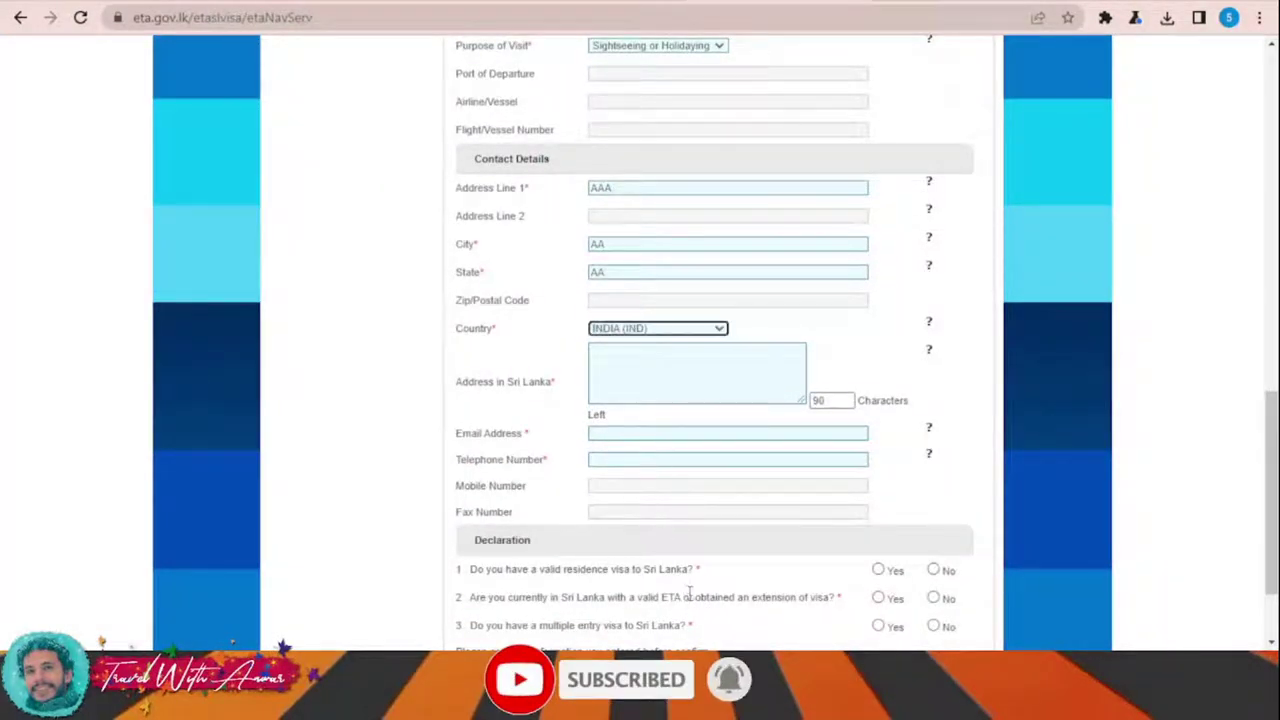
Step: Fill in the applicant's e-mail address and telephone number
click(640, 434)
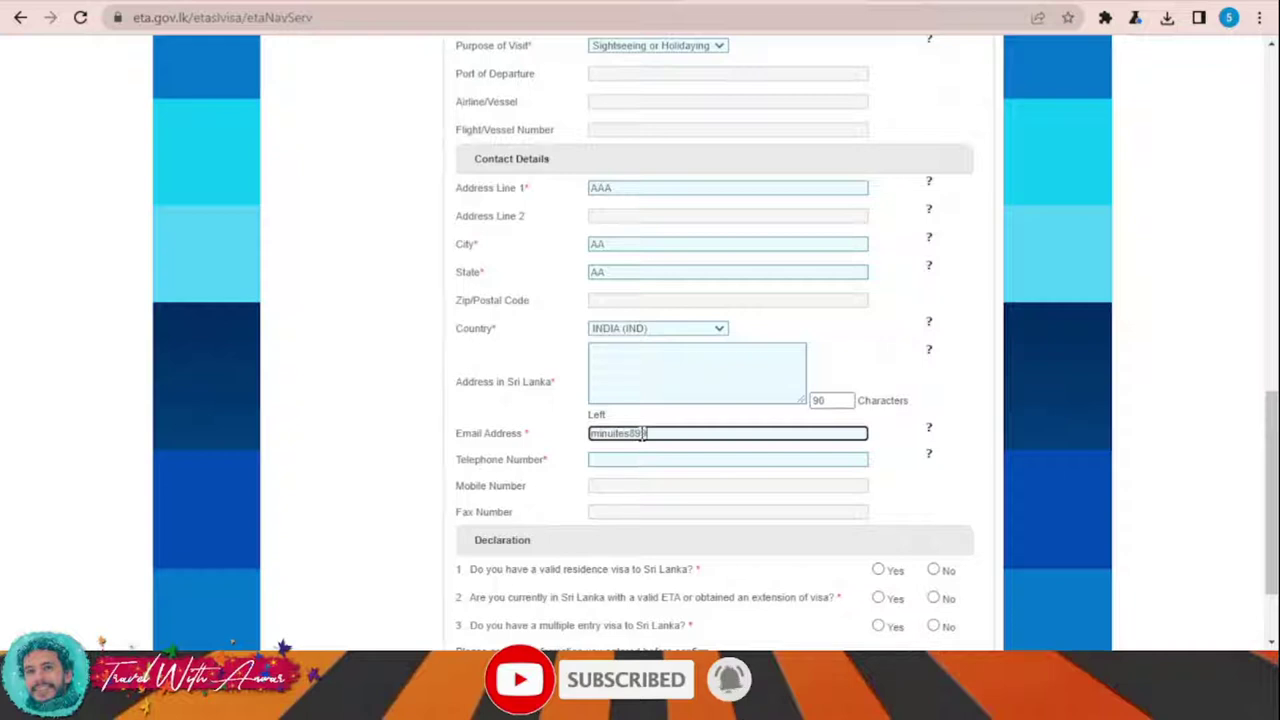
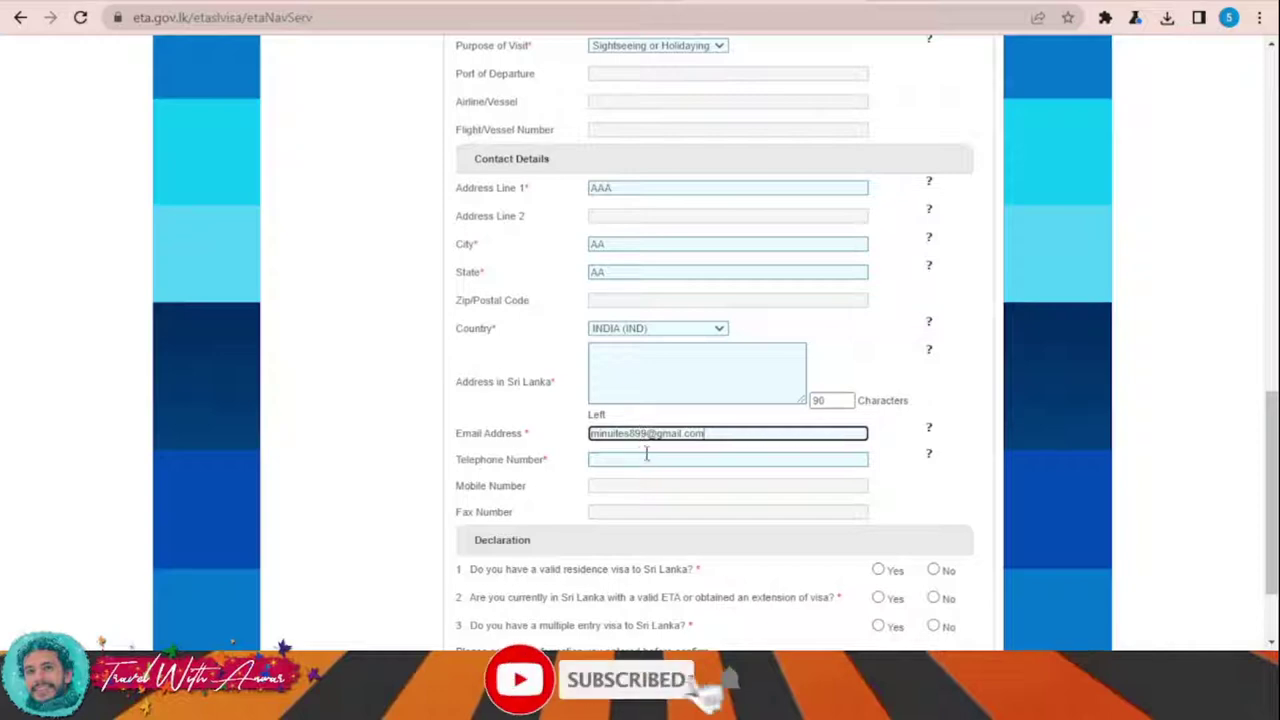
click(648, 459)
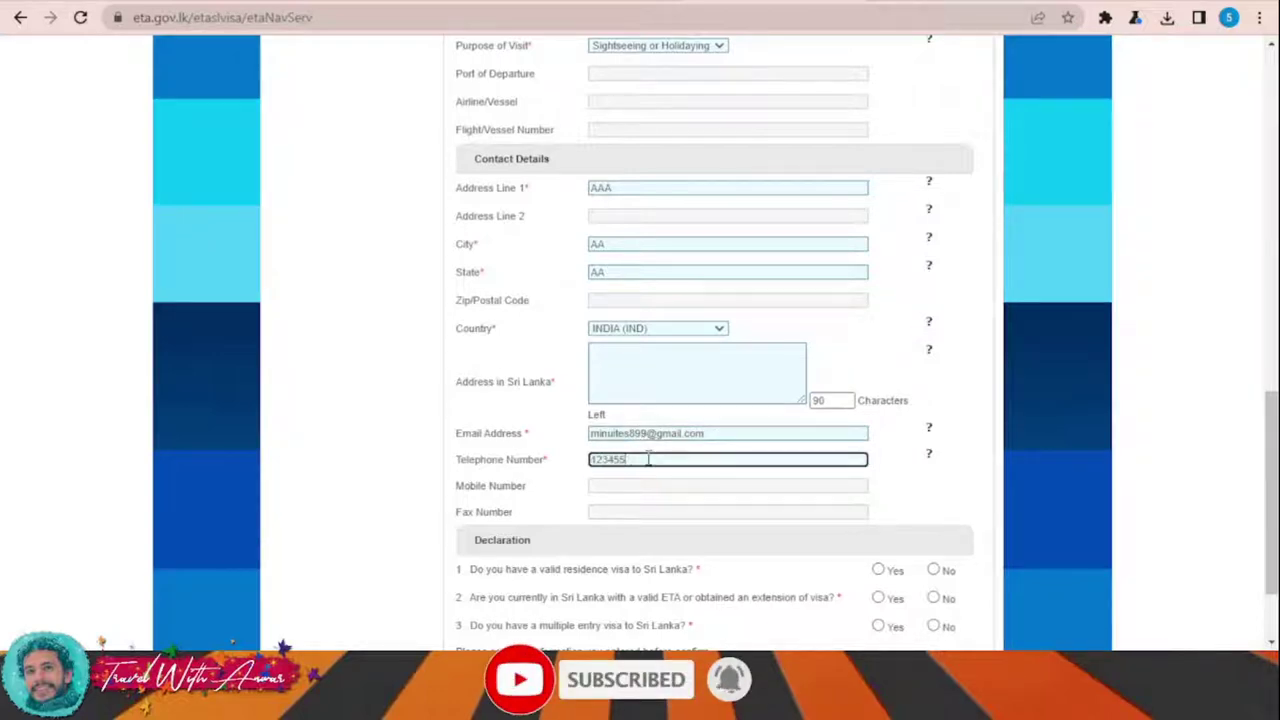
text(123456789)
scroll(640, 440, down, 1)
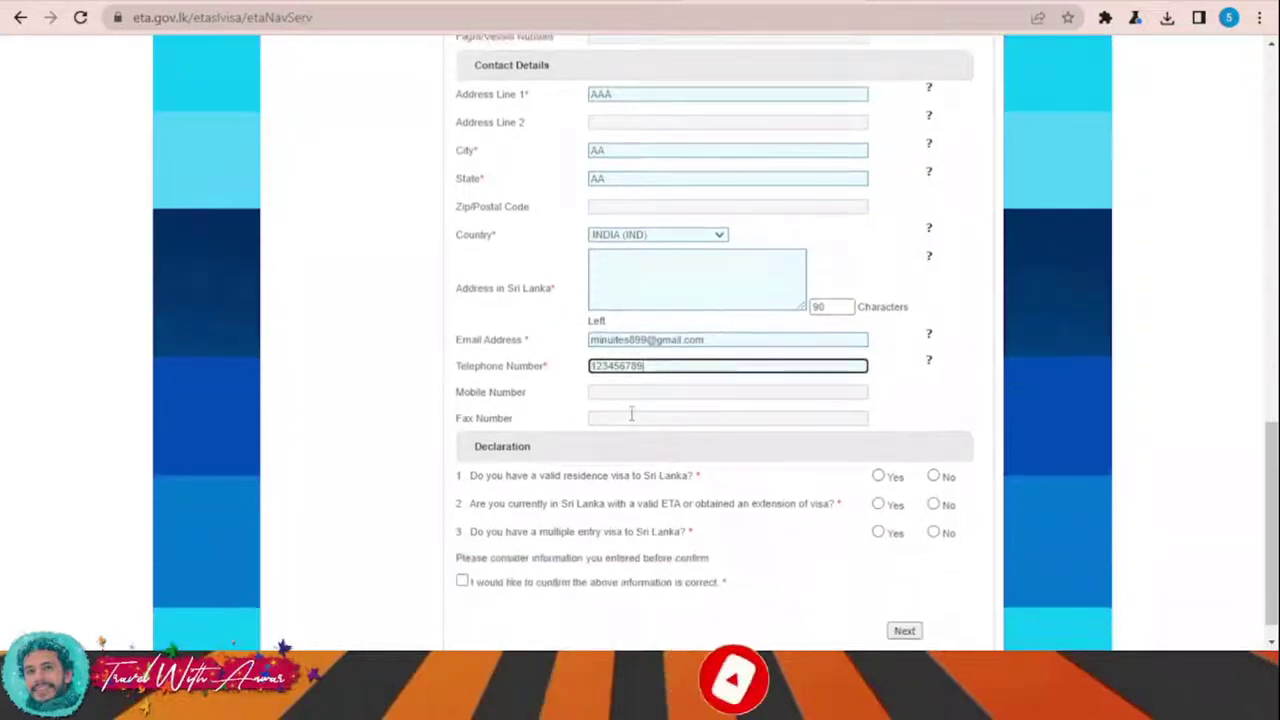
scroll(851, 417, down, 1)
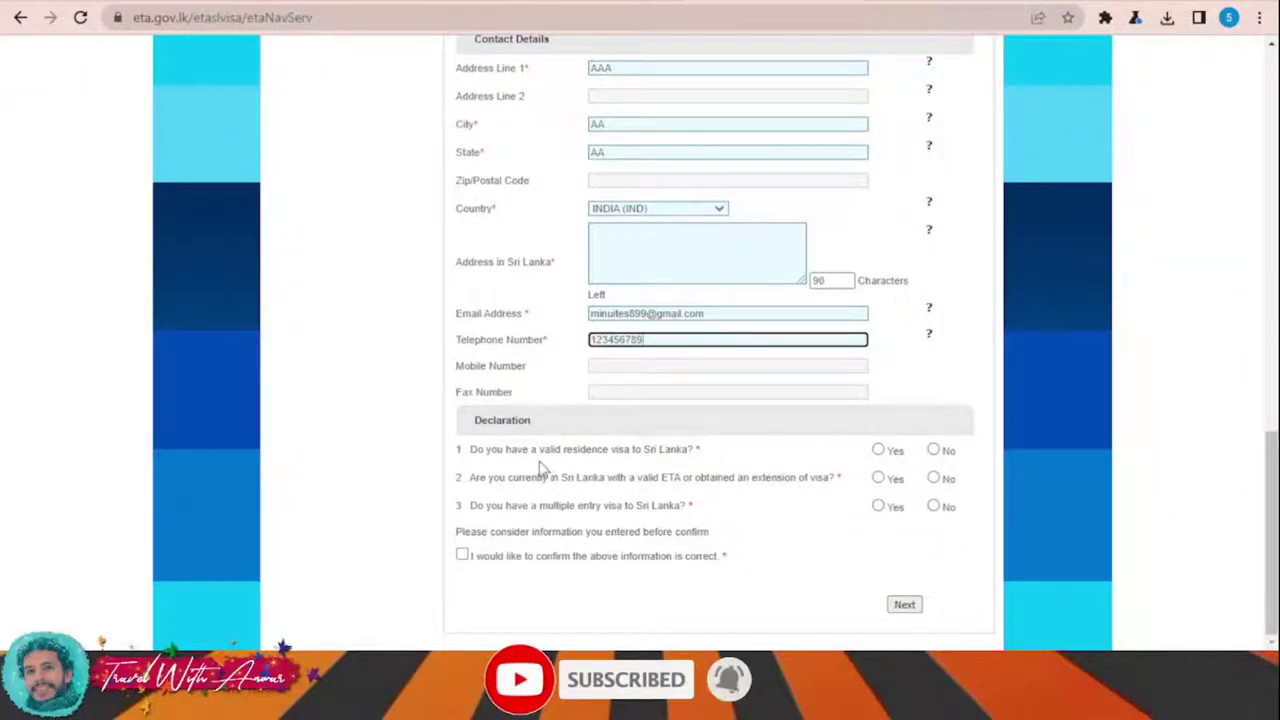
Step: Answer No to the declaration questions and tick the information confirmation box
click(934, 451)
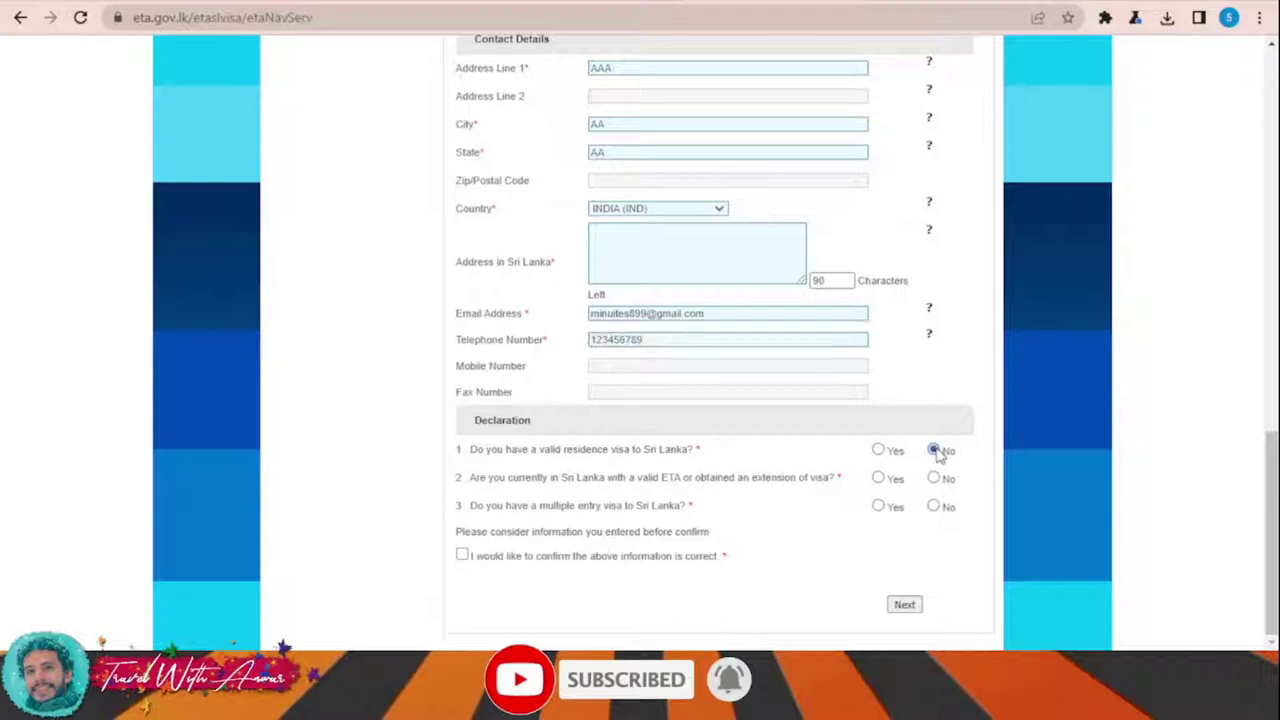
click(934, 479)
click(464, 558)
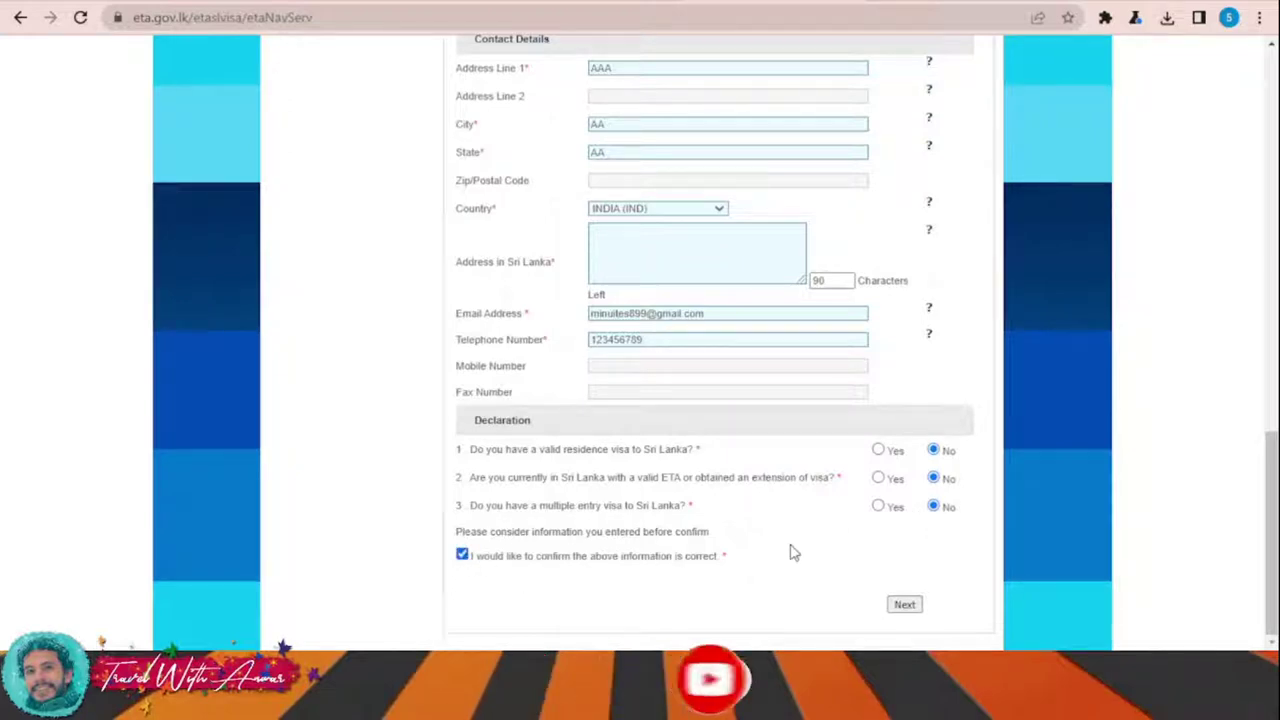
Step: Fill in the missing Sri Lanka address and Address Line 1, then submit the form
click(904, 605)
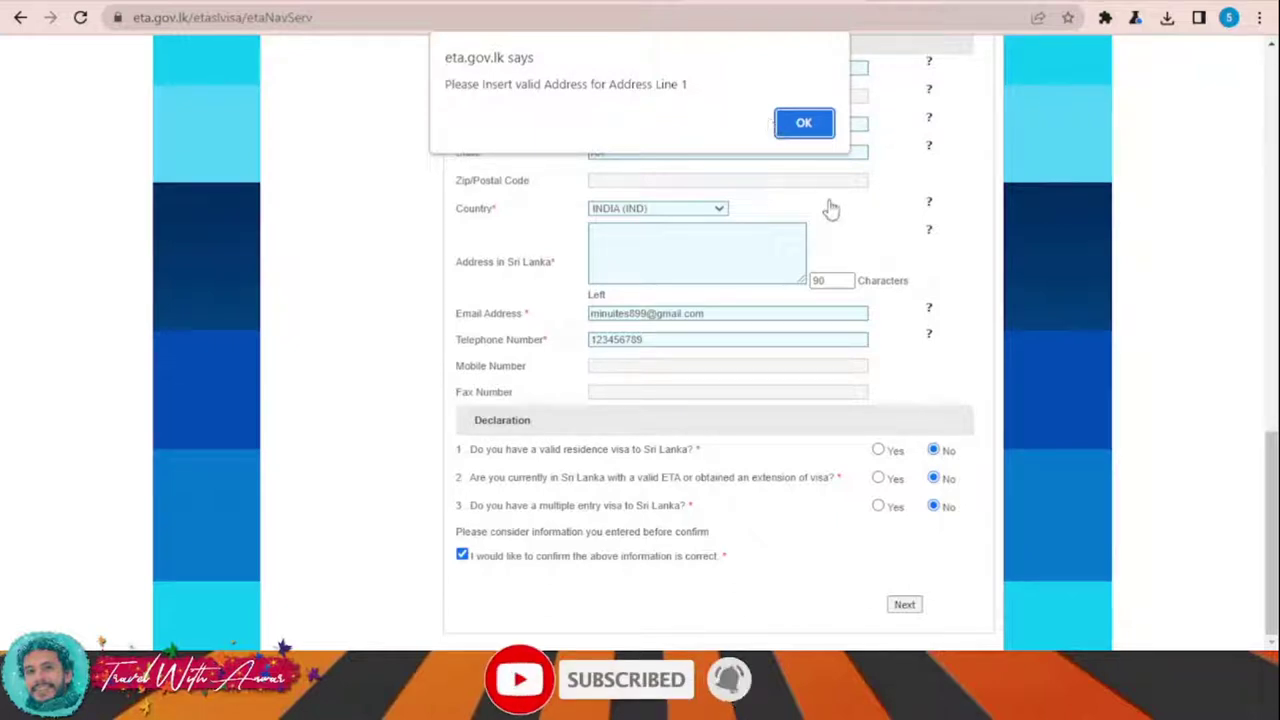
click(806, 122)
click(806, 123)
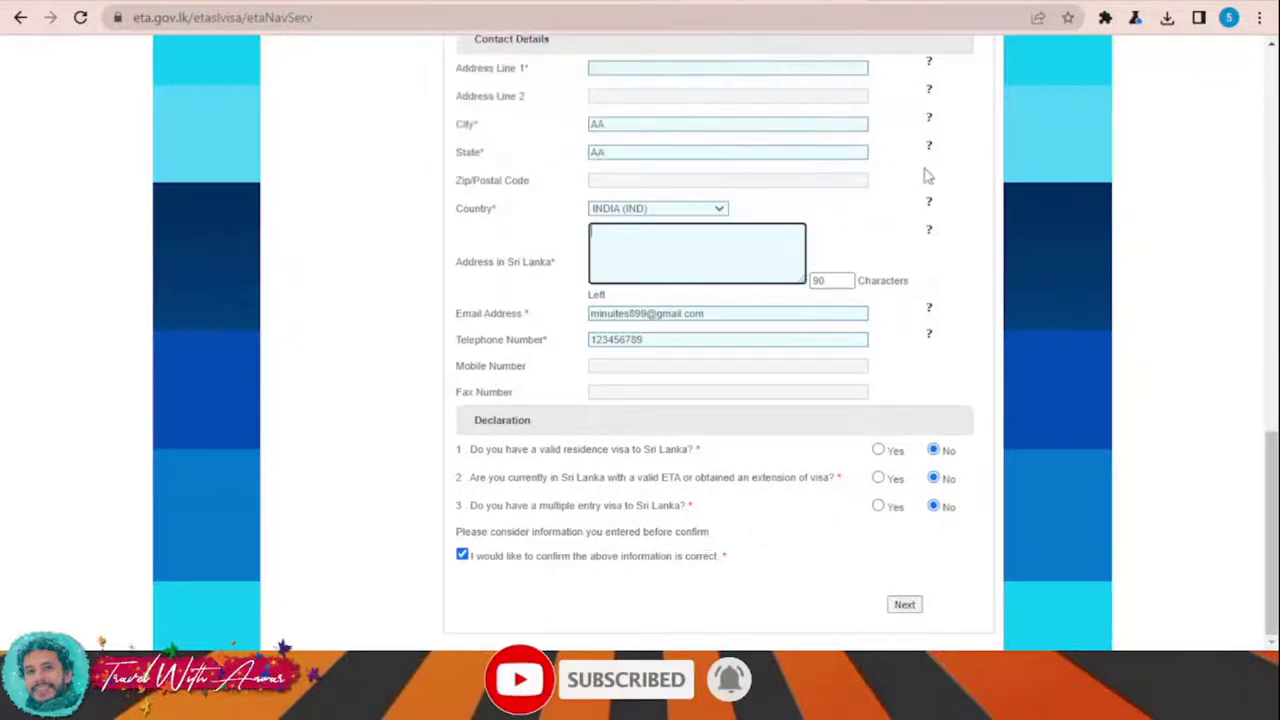
text(Aaaaaaaaaaaaaaaaaaaaaaaaaaaaaaaaaaaaa)
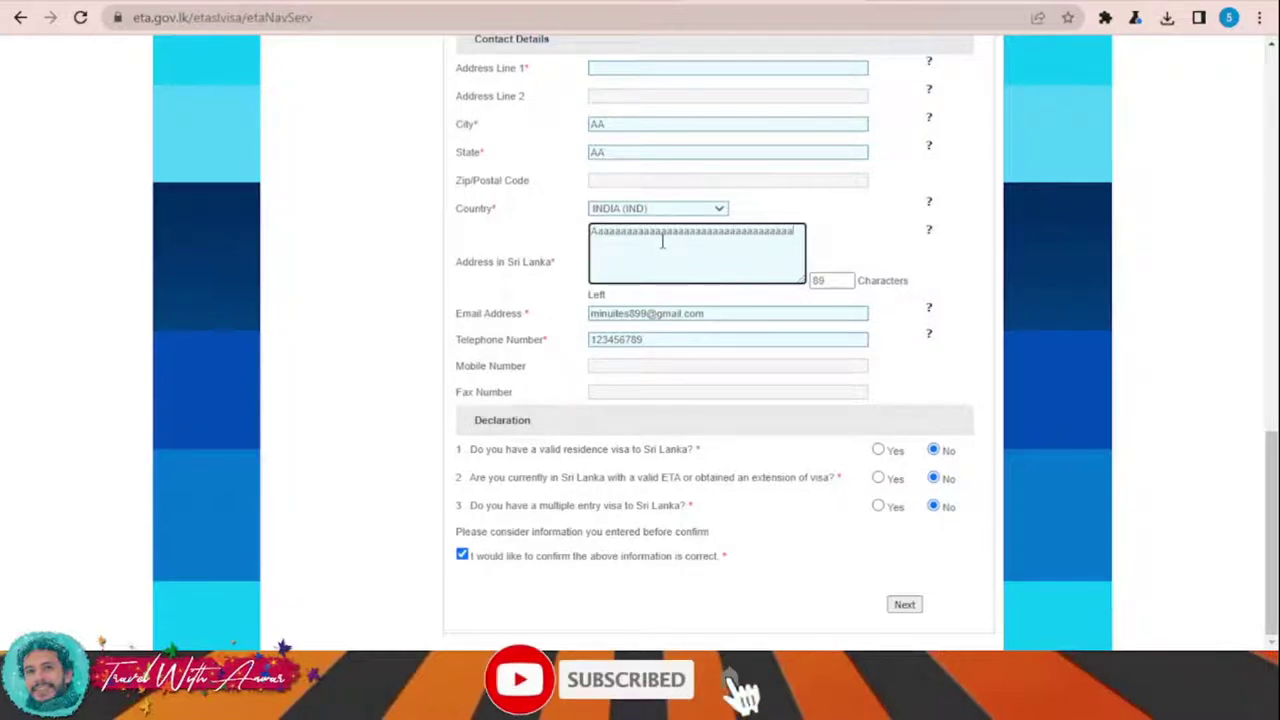
text(aaaaaaaaaaa)
click(904, 605)
click(806, 122)
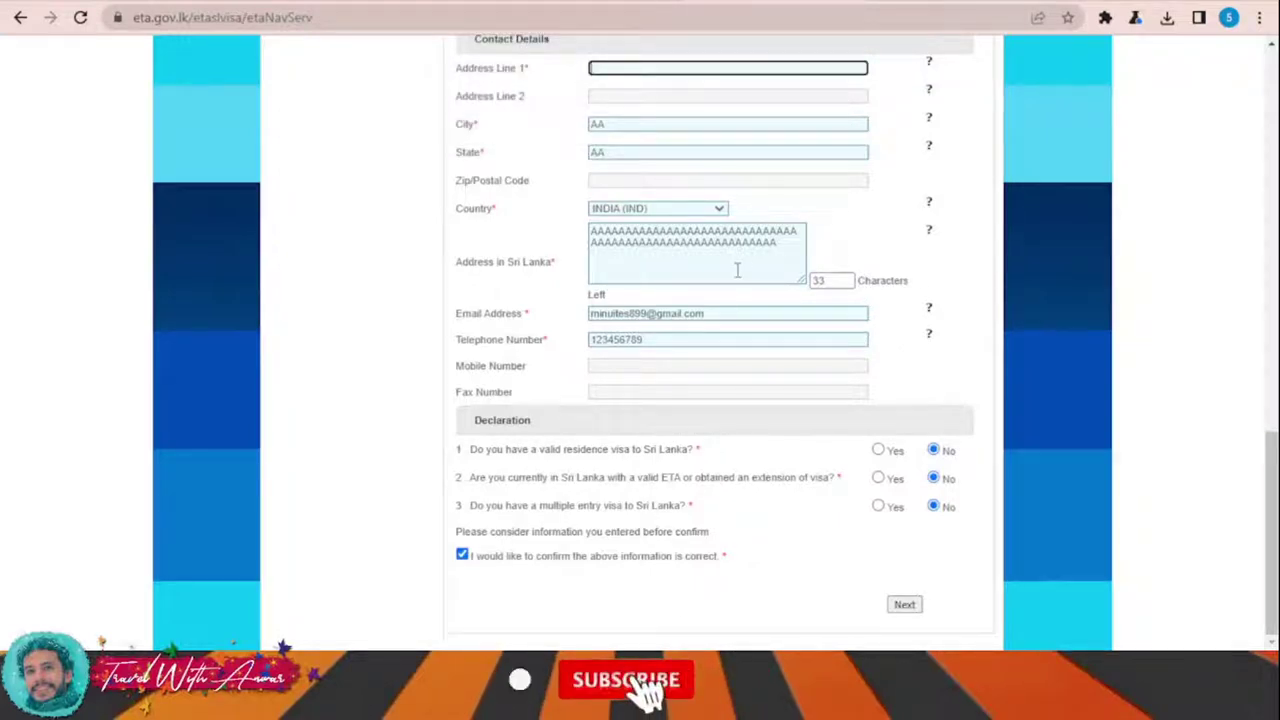
click(635, 65)
text(AAAAAA)
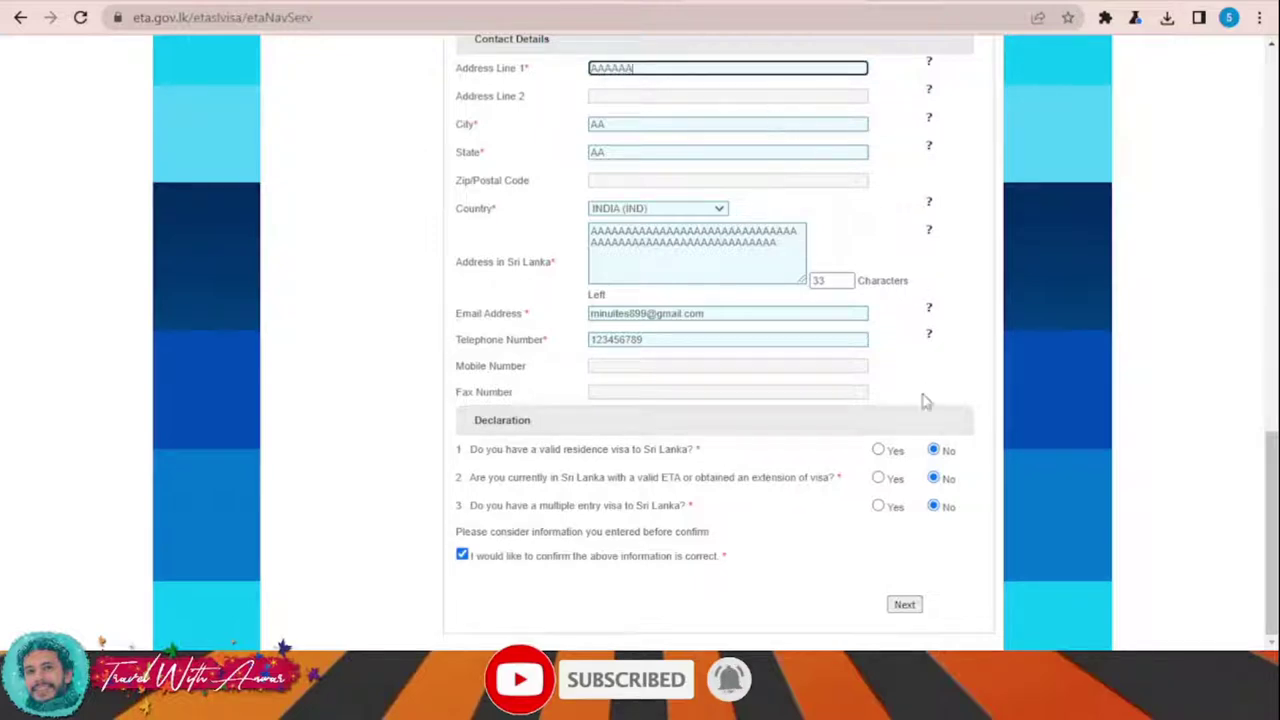
click(904, 605)
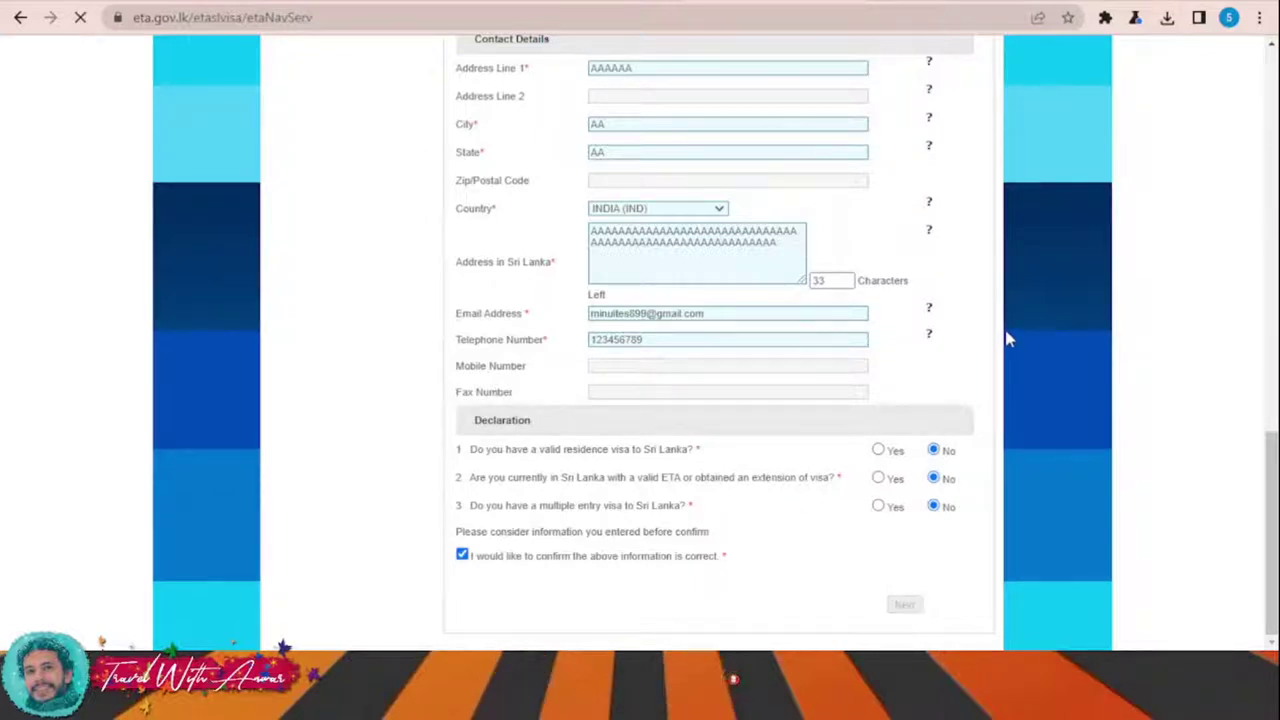
Step: Review the application details and confirm them through both prompts to reach Payment Options
scroll(740, 250, down, 5)
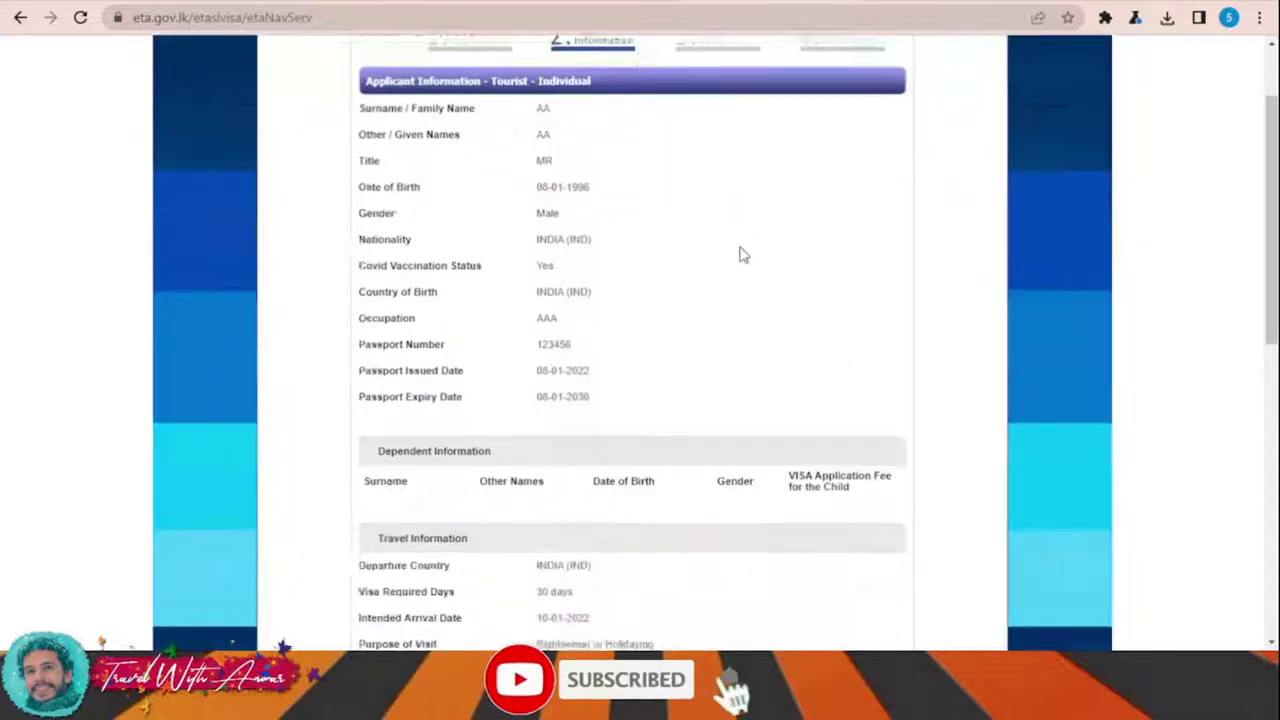
scroll(742, 247, down, 4)
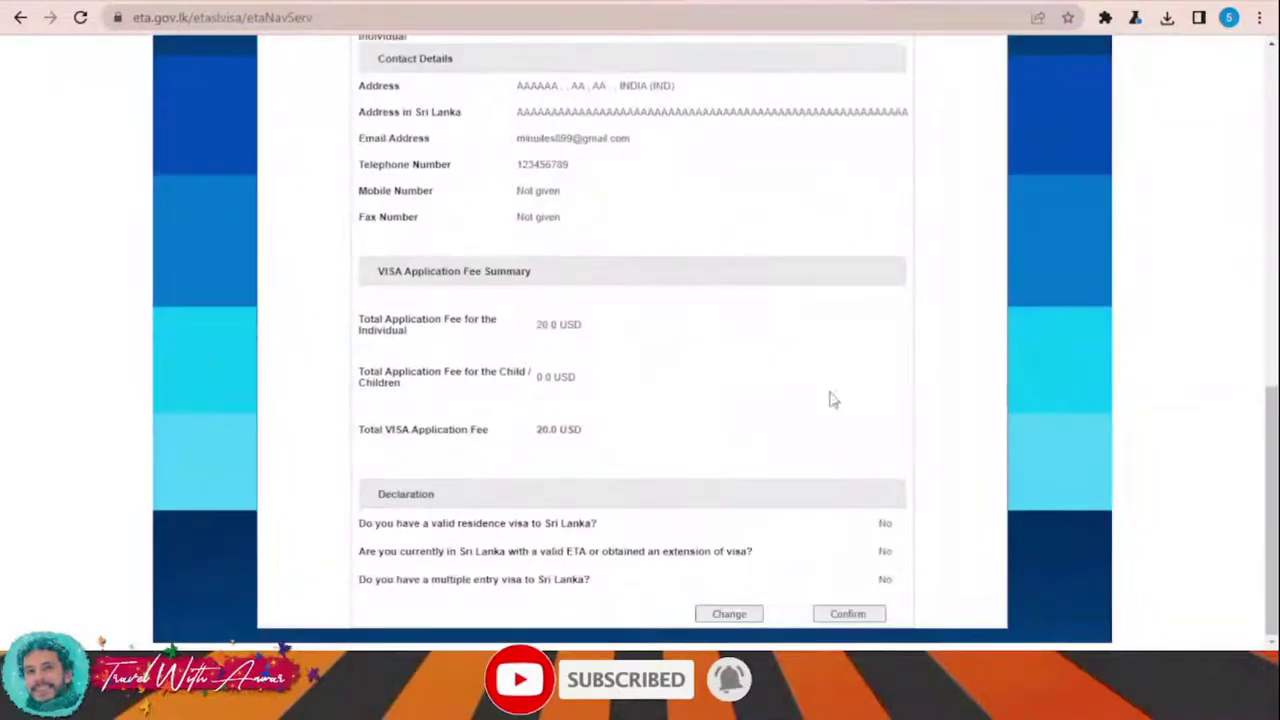
scroll(832, 410, up, 10)
scroll(674, 192, down, 10)
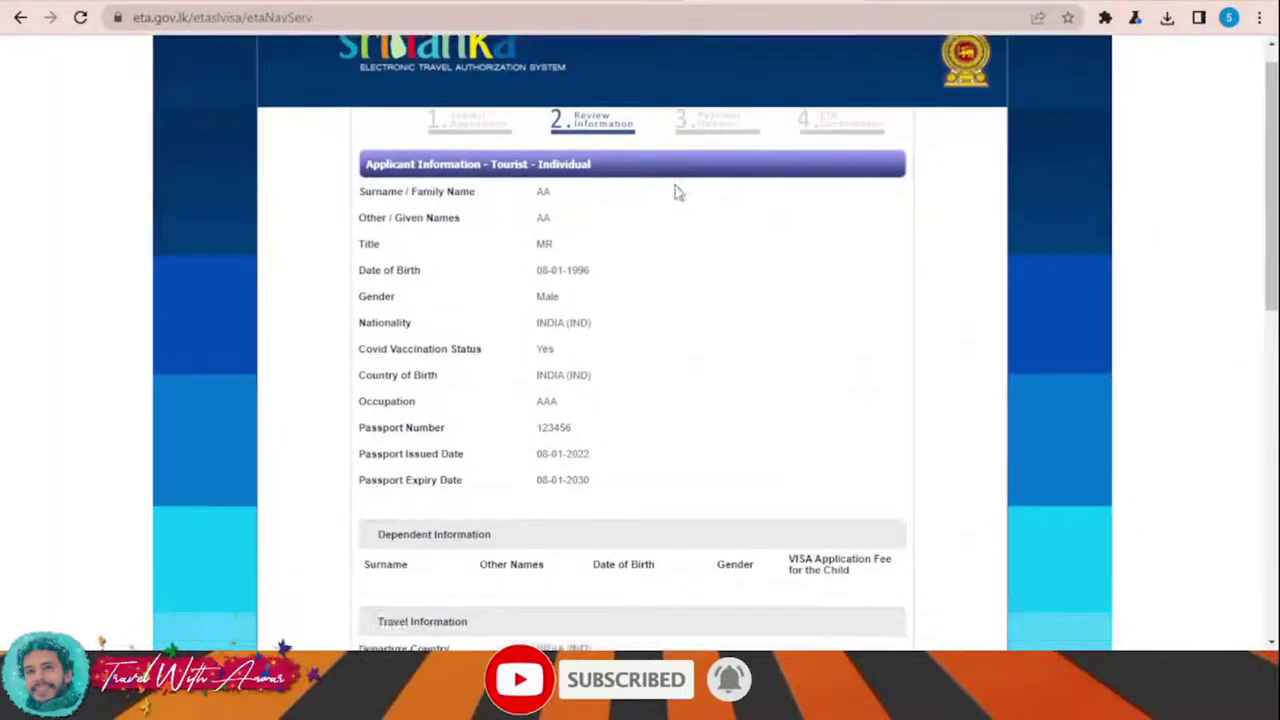
scroll(780, 250, up, 10)
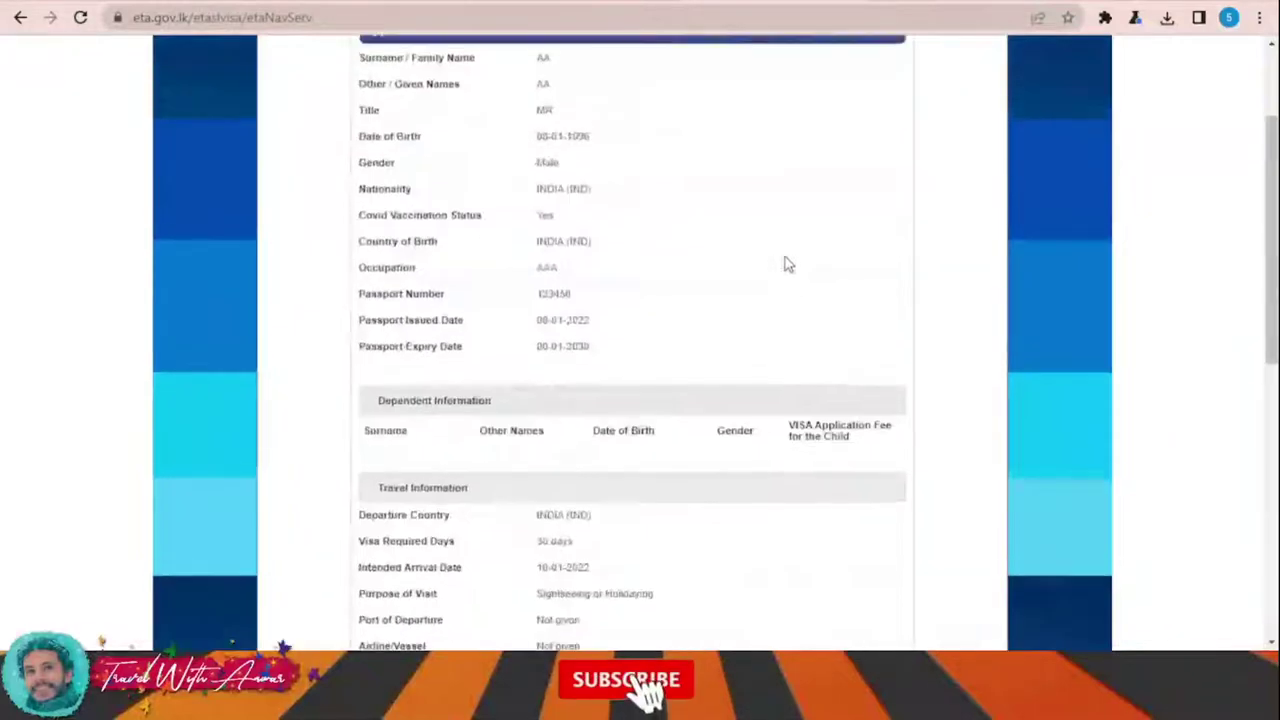
scroll(786, 263, down, 10)
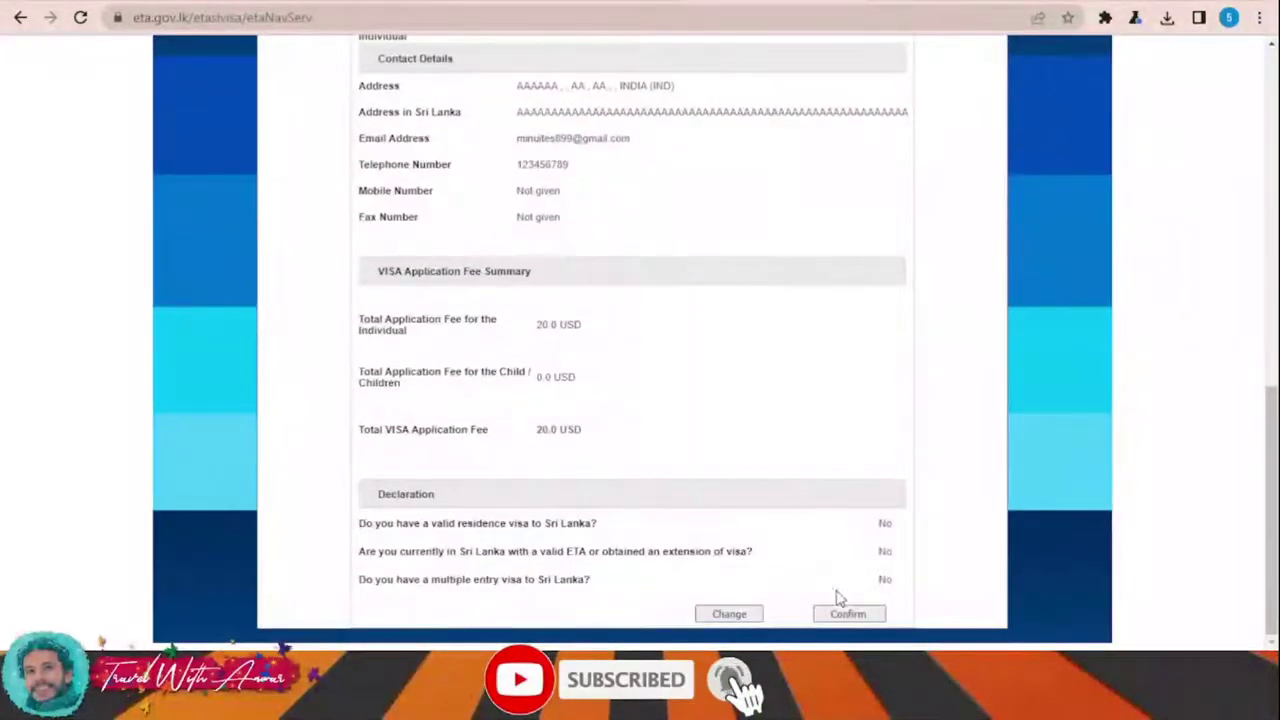
click(847, 614)
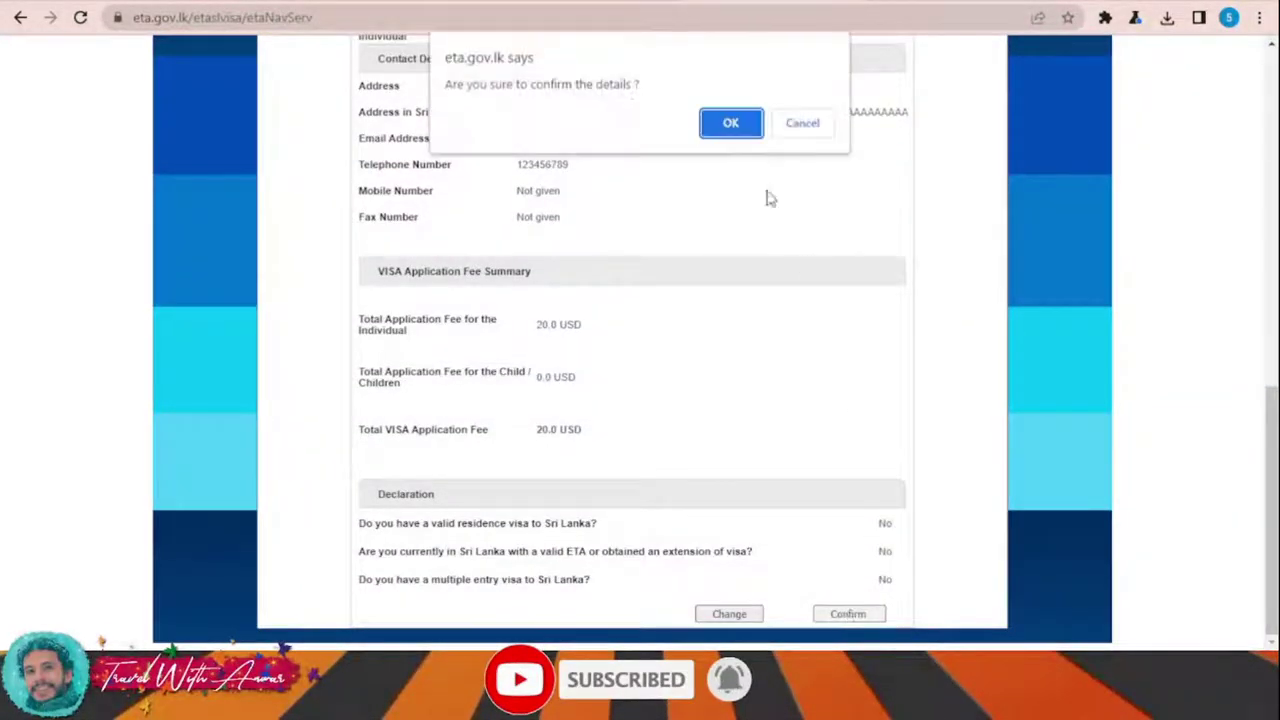
click(727, 120)
click(733, 215)
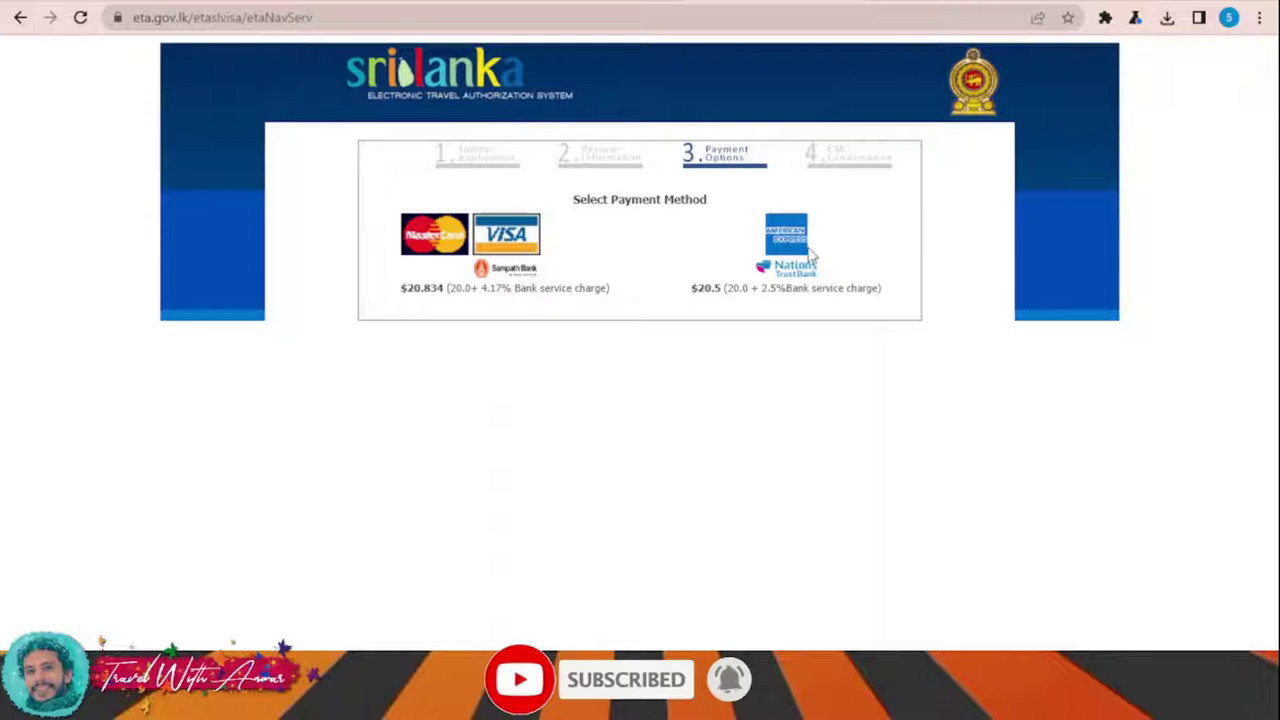
Step: Choose MasterCard/VISA to pay through Sampath Bank
click(459, 250)
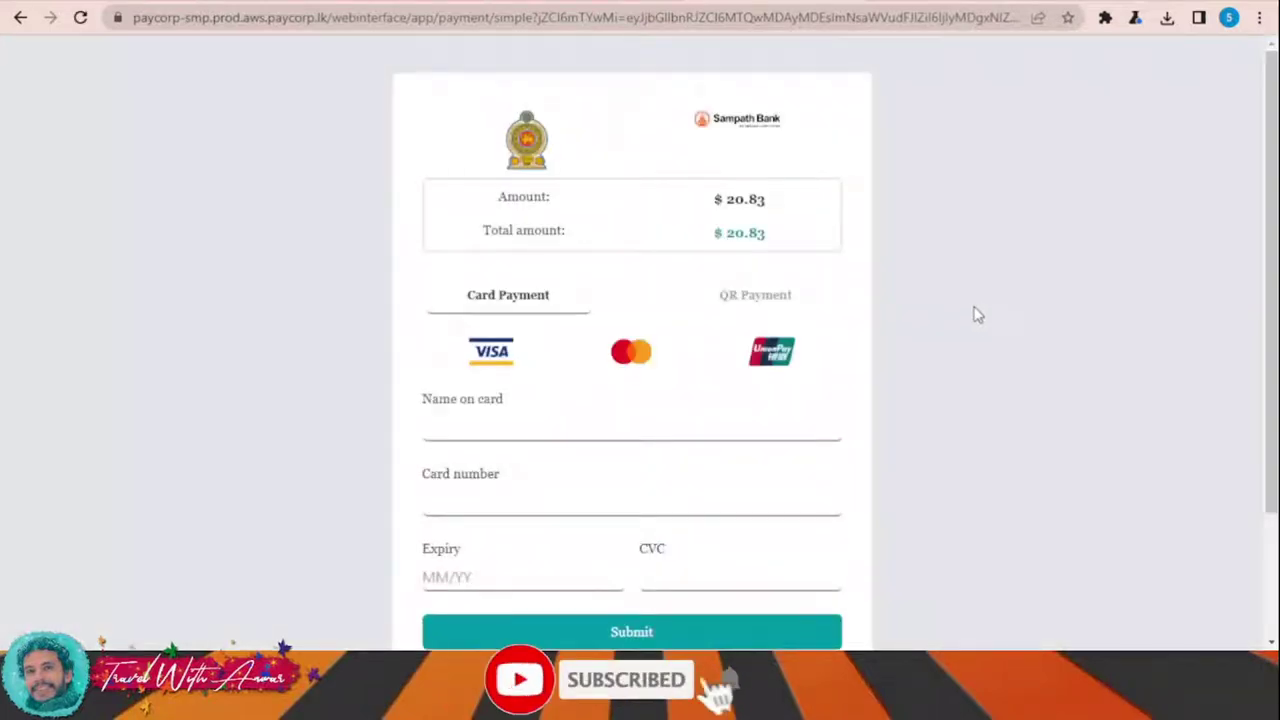
scroll(870, 354, down, 1)
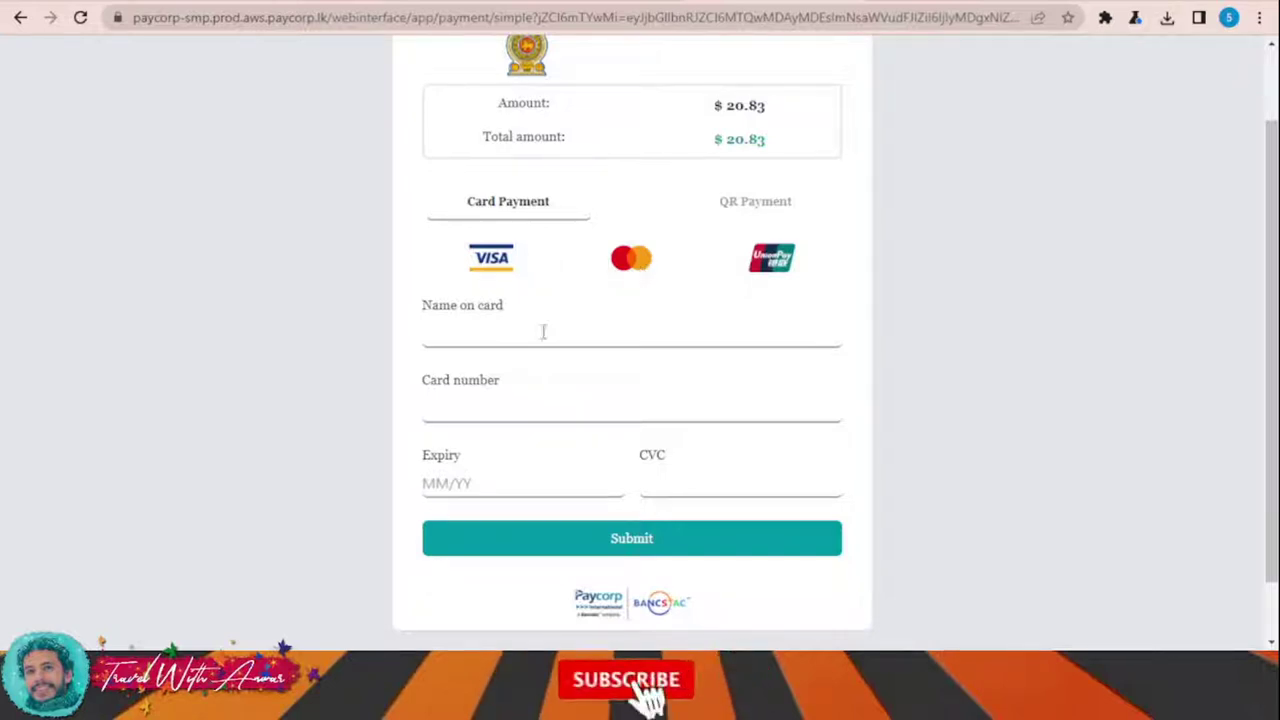
click(460, 333)
click(475, 407)
click(489, 483)
click(691, 484)
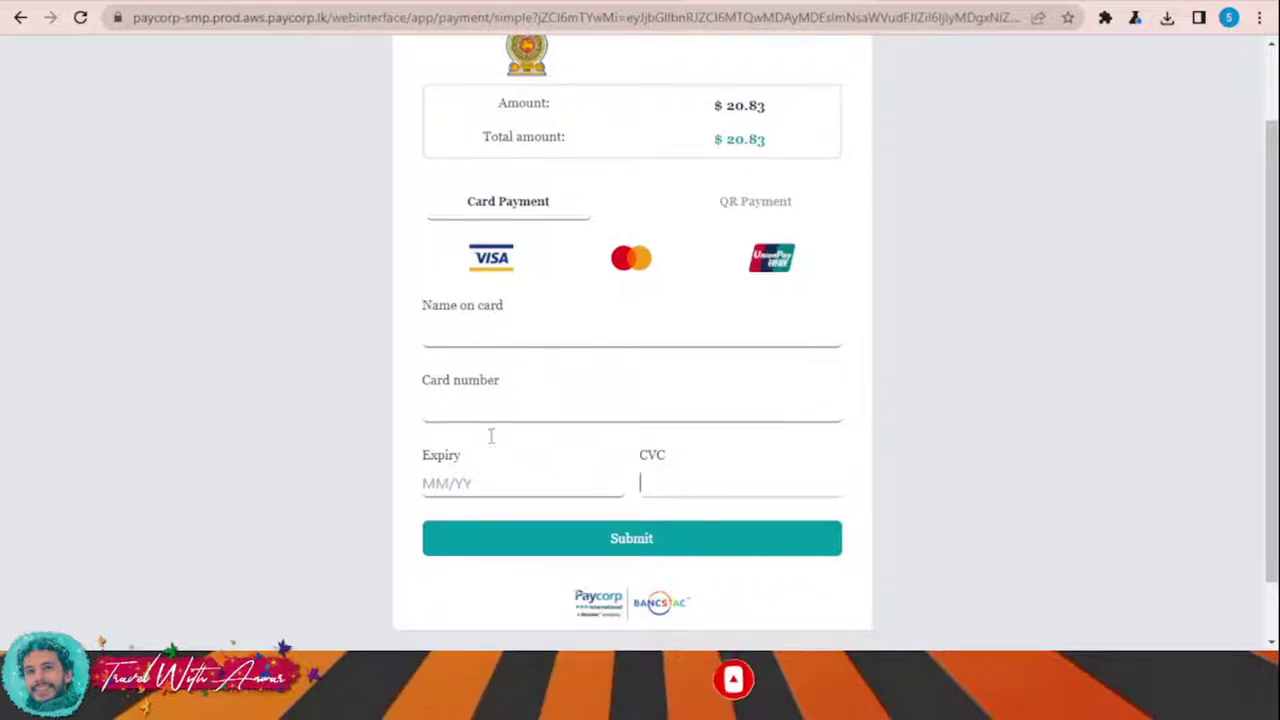
scroll(880, 470, down, 1)
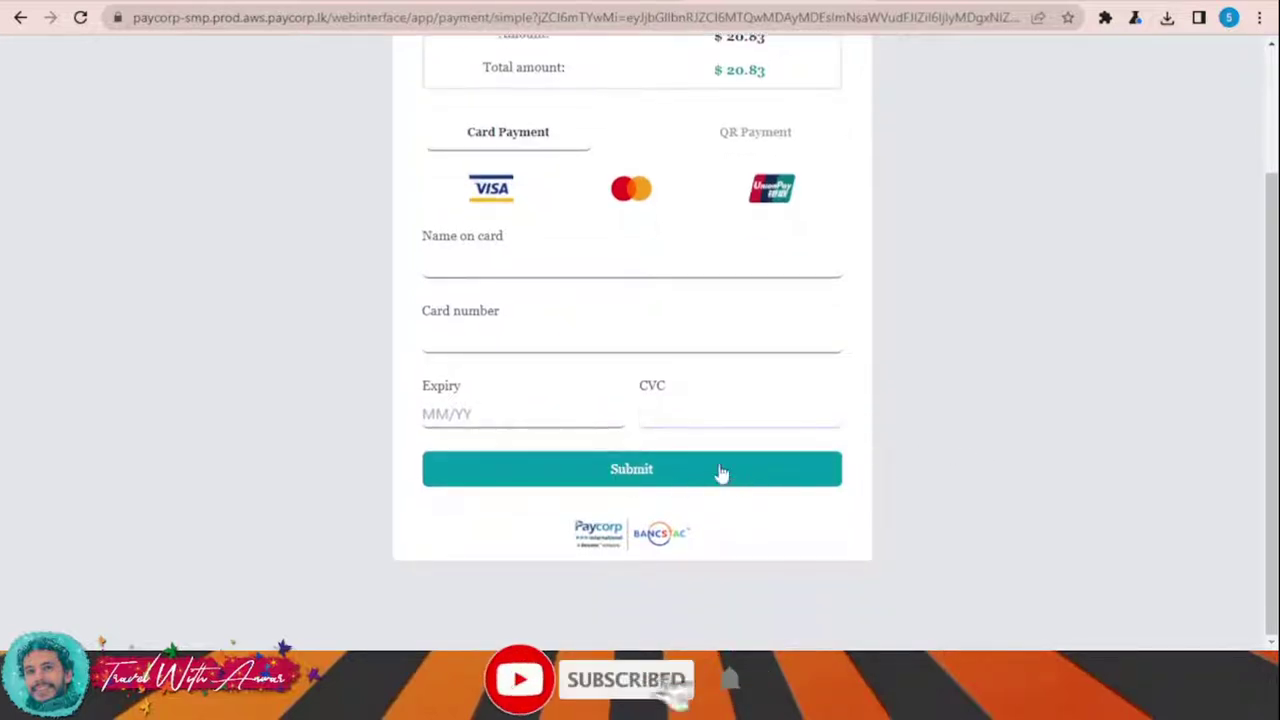
scroll(805, 505, up, 2)
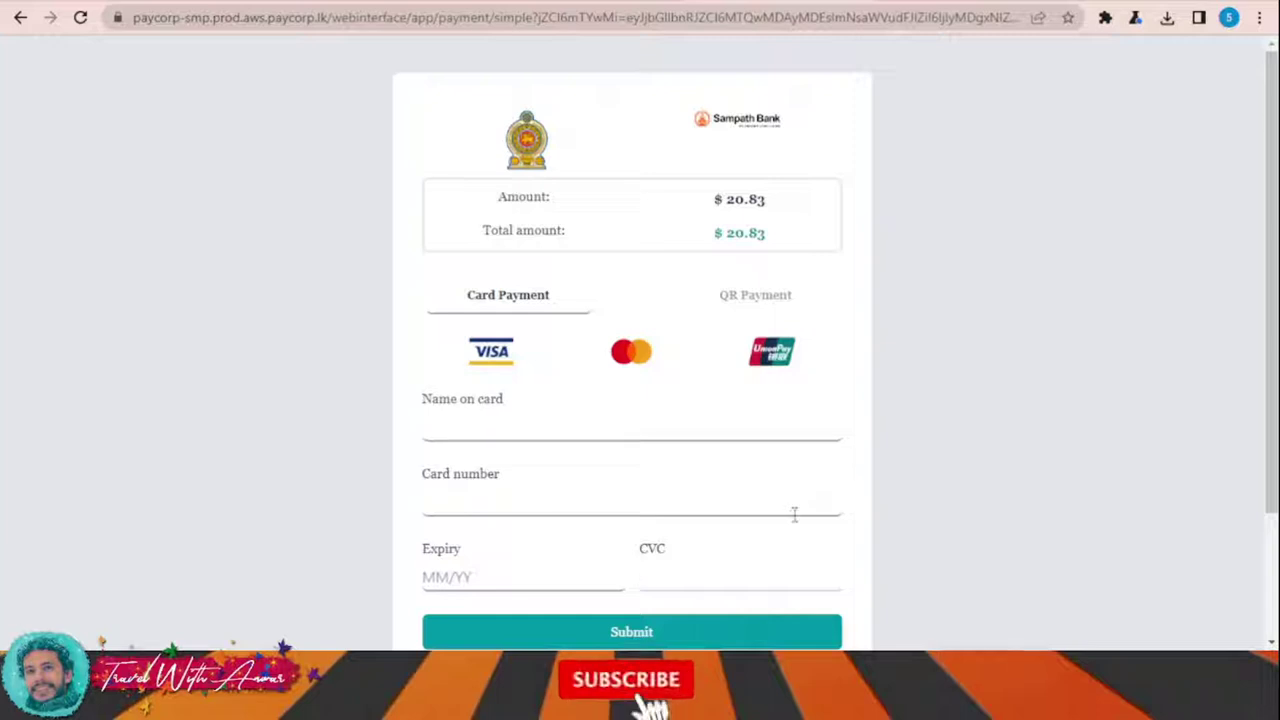
click(780, 578)
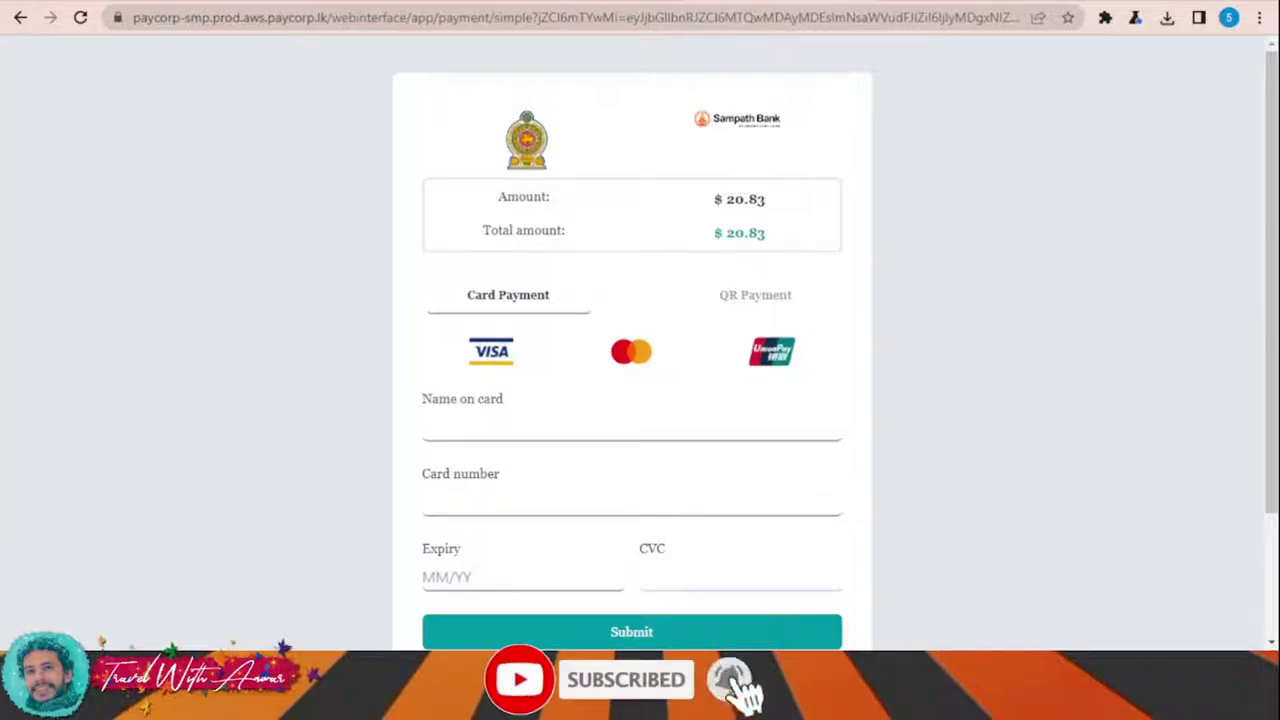